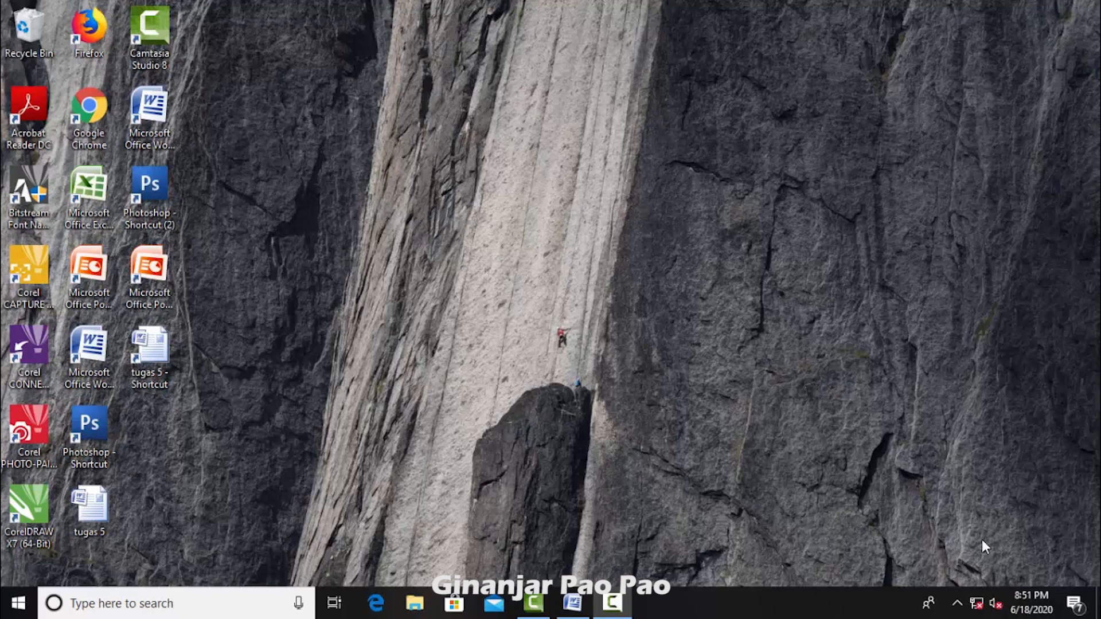
Step: Switch to the latihan 4 document in Word and check its page margins in the page setup
{"action": "left_click", "coordinate": [576, 603]}
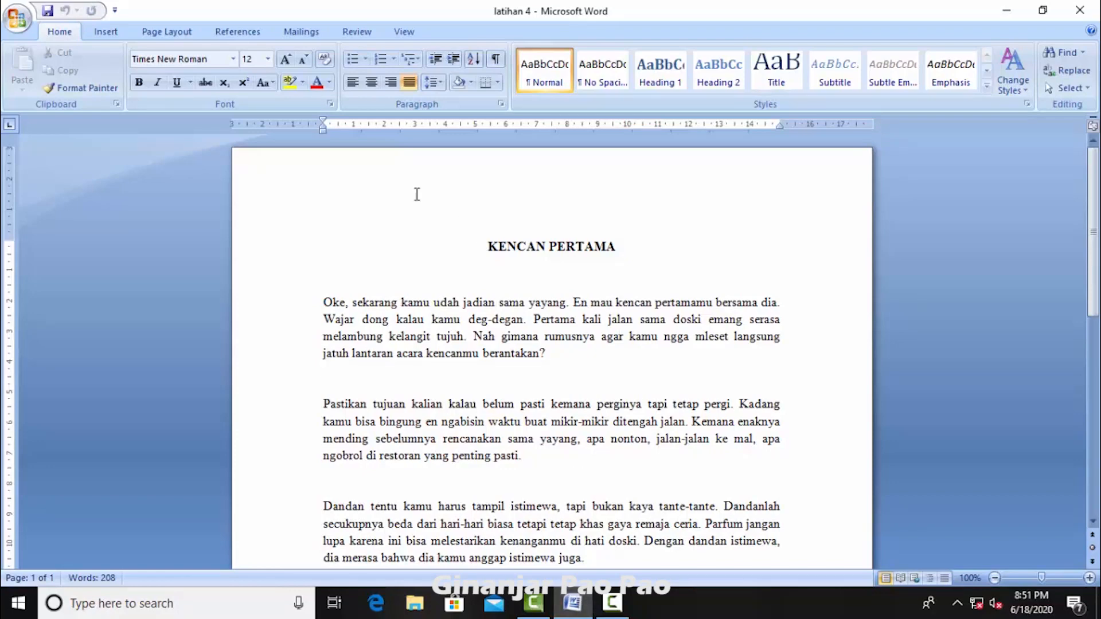
{"action": "left_click", "coordinate": [163, 34]}
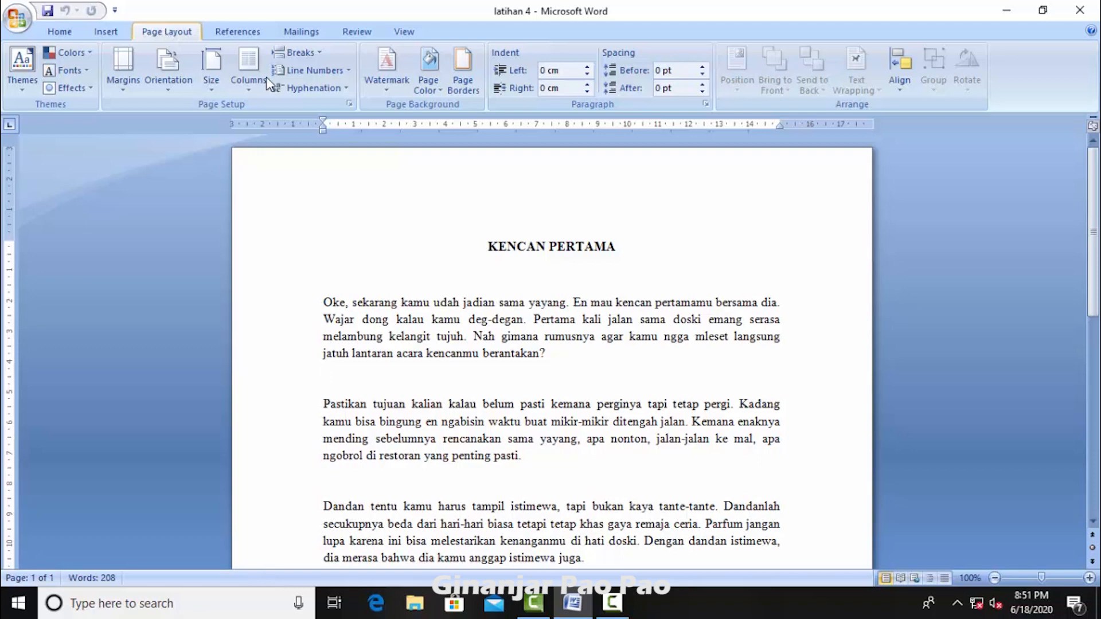
{"action": "left_click", "coordinate": [349, 106]}
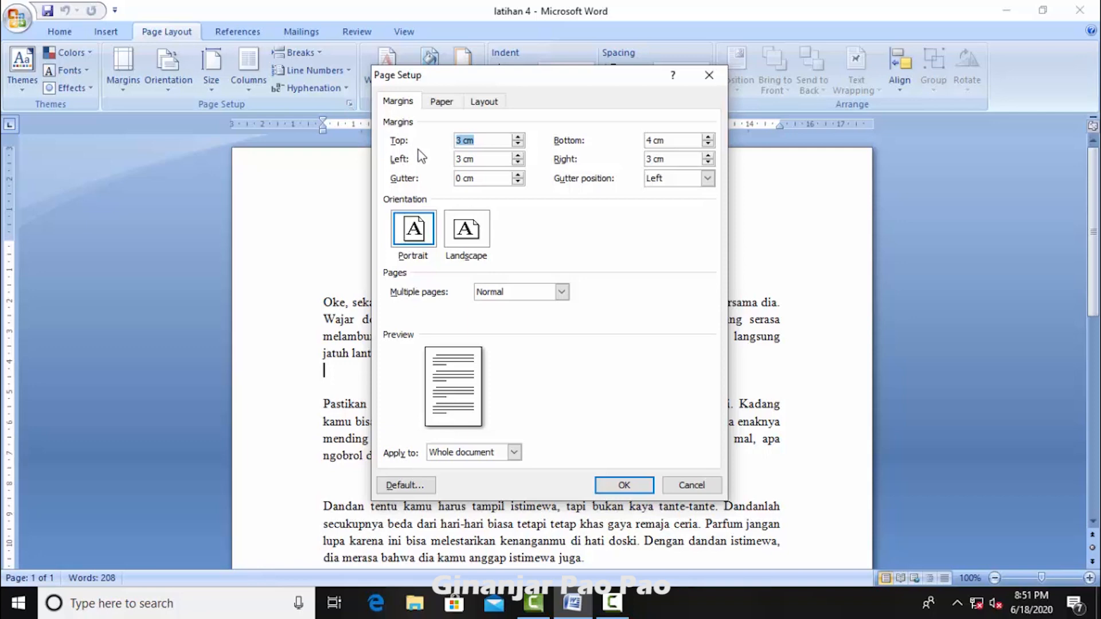
{"action": "left_click", "coordinate": [465, 159]}
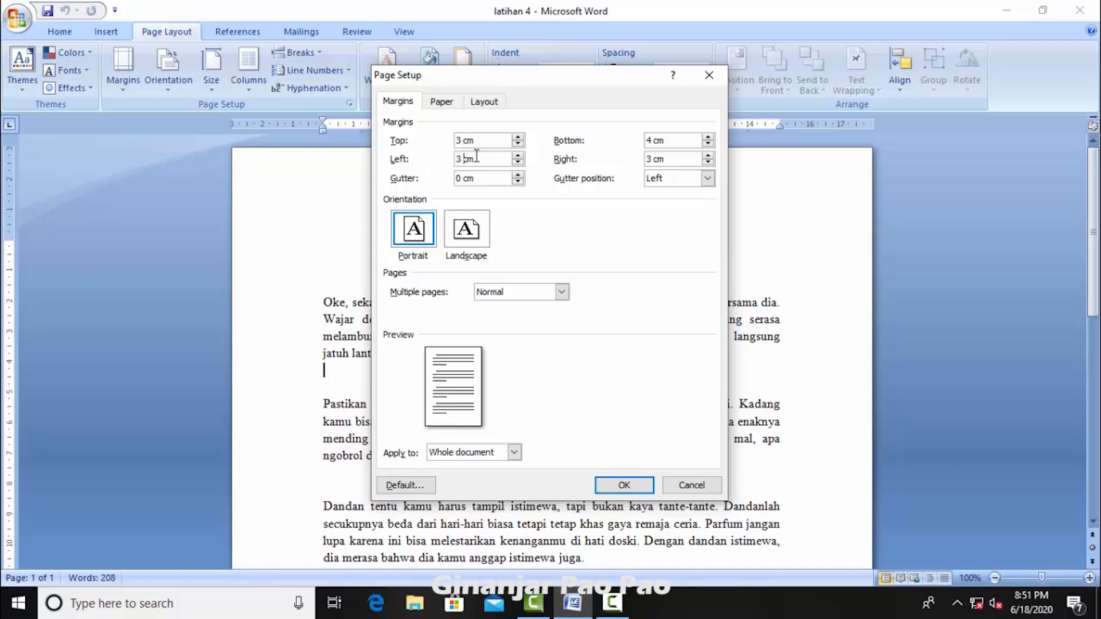
{"action": "left_click", "coordinate": [661, 140]}
{"action": "left_click", "coordinate": [658, 159]}
Step: Choose A4 as the paper size for the whole document and apply the page setup
{"action": "left_click", "coordinate": [439, 104]}
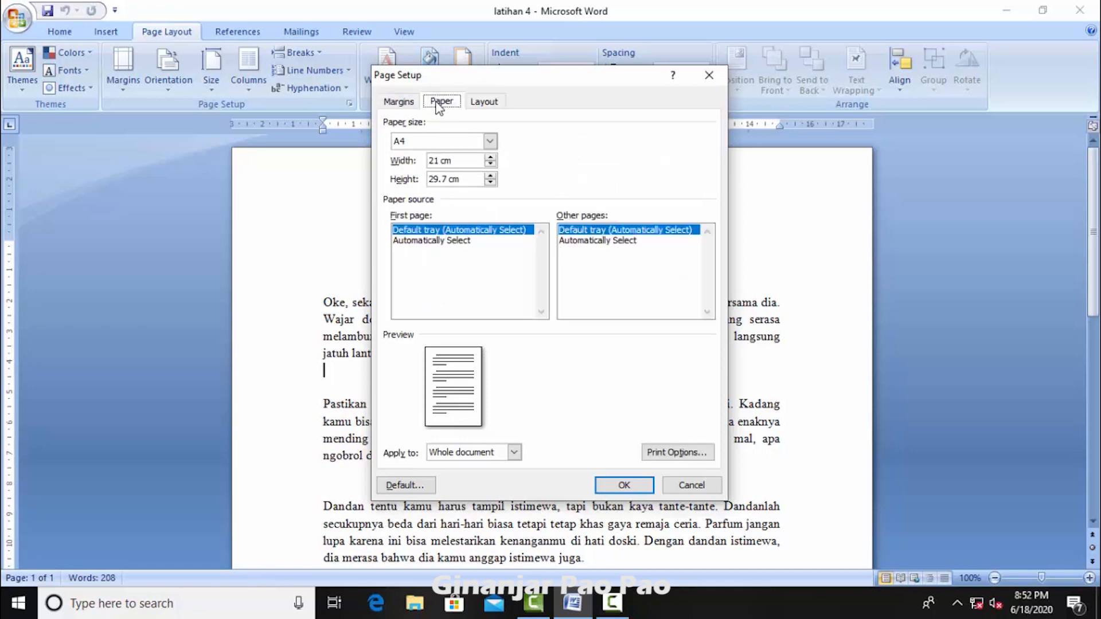
{"action": "left_click", "coordinate": [490, 142]}
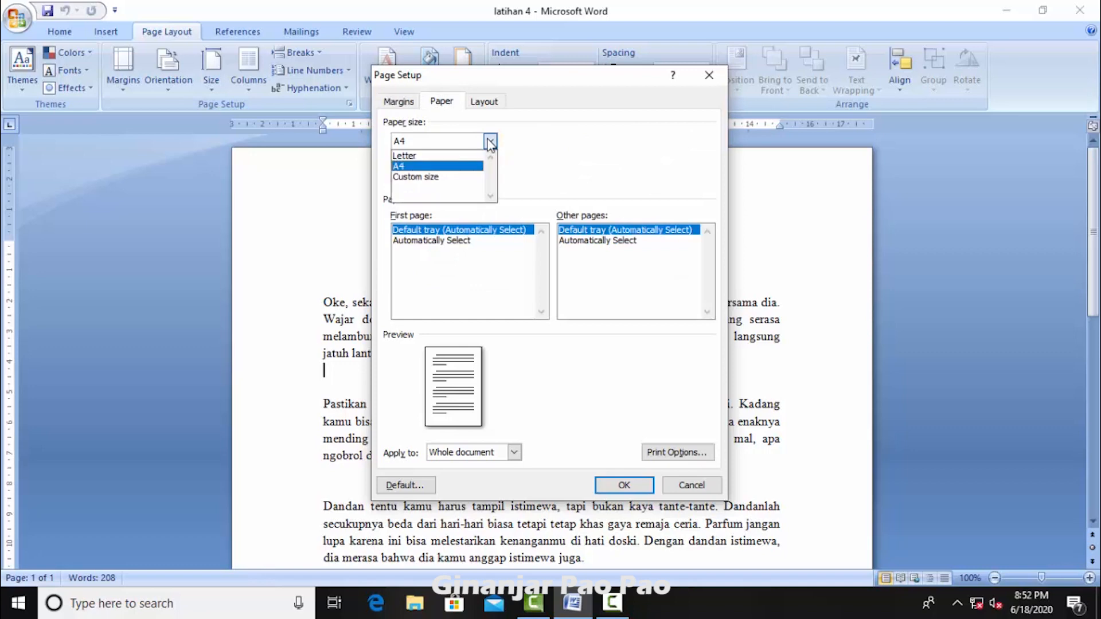
{"action": "left_click", "coordinate": [469, 166]}
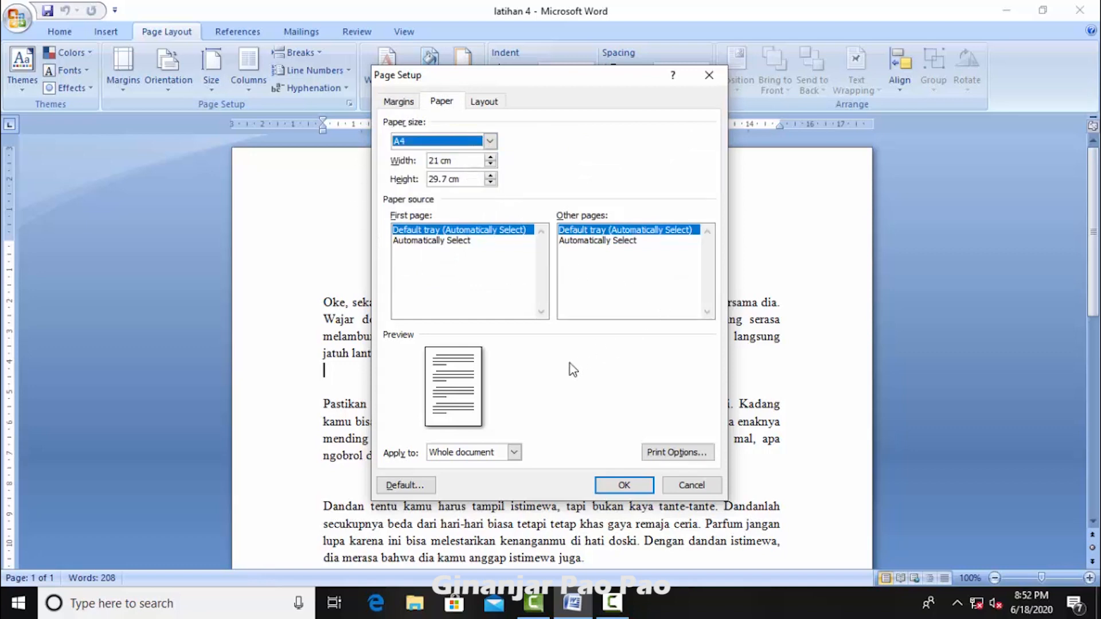
{"action": "left_click", "coordinate": [624, 486]}
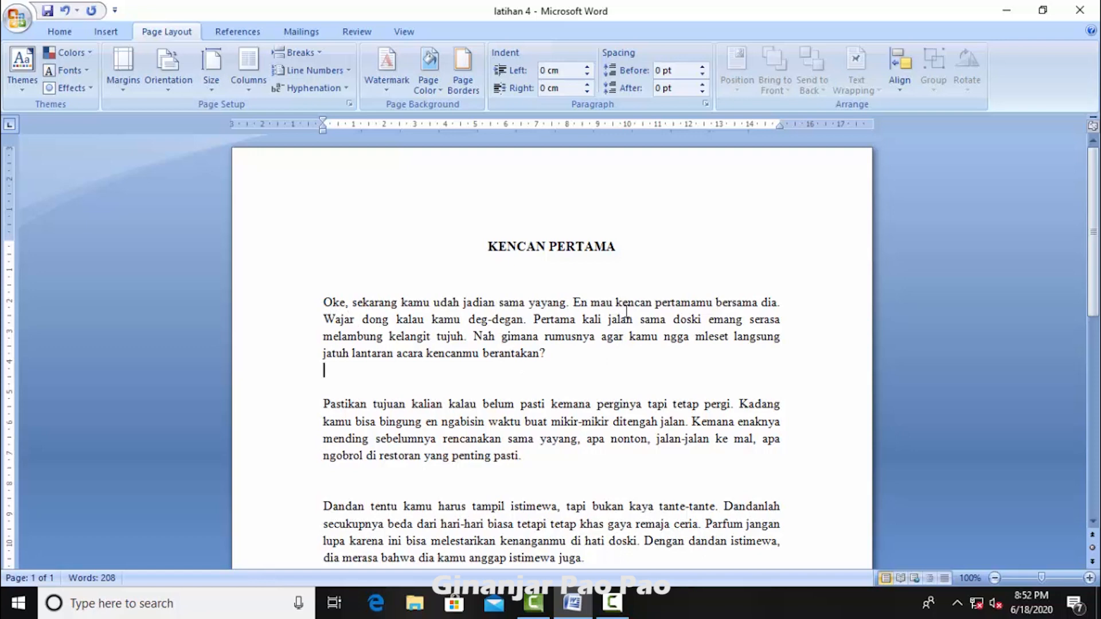
Step: Look over the title and body paragraphs, and view the fonts available for the title
{"action": "left_click", "coordinate": [426, 308]}
{"action": "triple_click", "coordinate": [380, 298]}
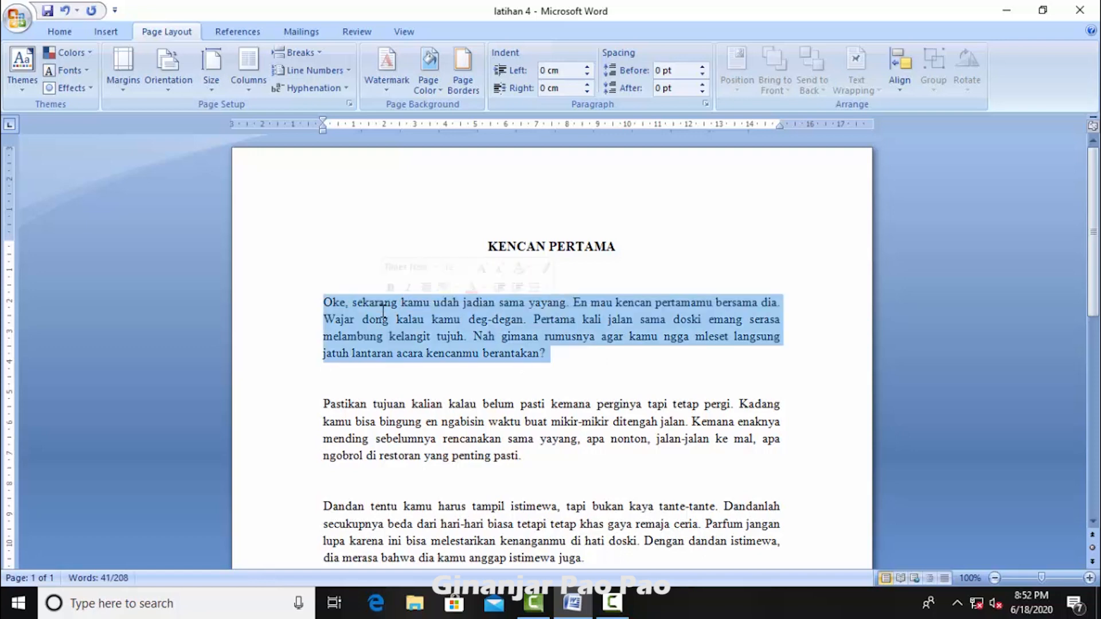
{"action": "left_click", "coordinate": [487, 247]}
{"action": "scroll", "coordinate": [491, 247], "scroll_direction": "down", "scroll_amount": 5}
{"action": "scroll", "coordinate": [492, 247], "scroll_direction": "down", "scroll_amount": 3}
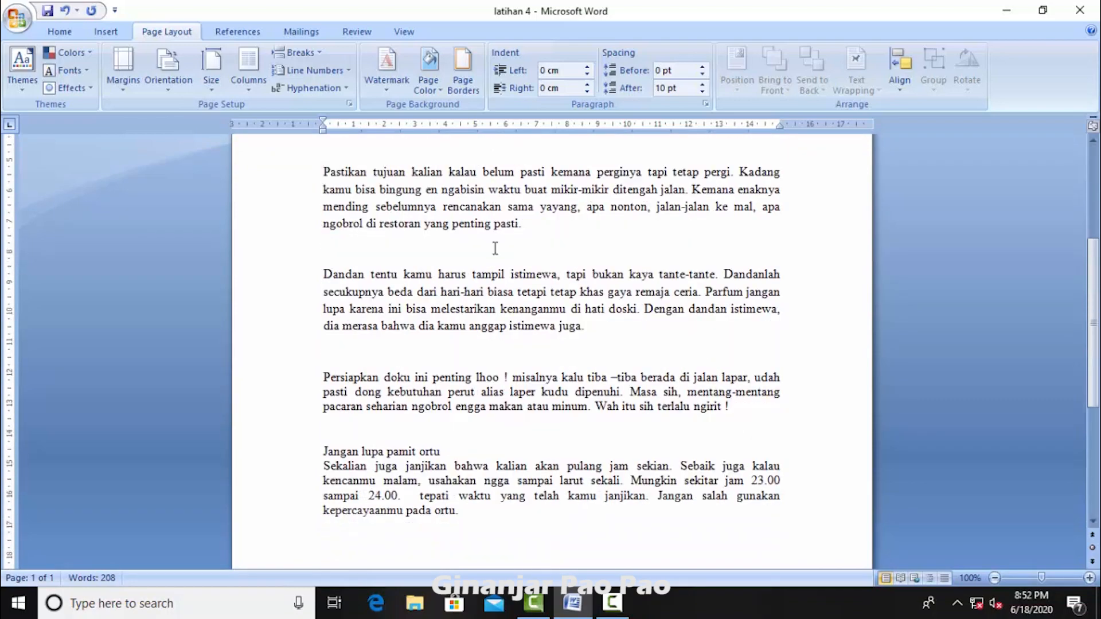
{"action": "scroll", "coordinate": [508, 388], "scroll_direction": "up", "scroll_amount": 10}
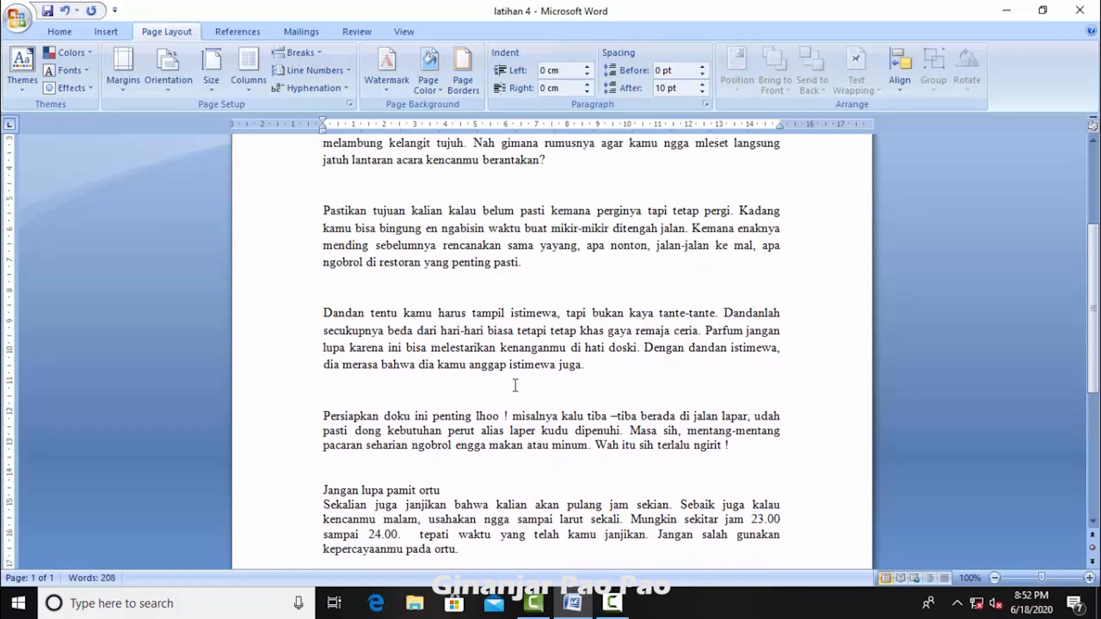
{"action": "left_click", "coordinate": [81, 32]}
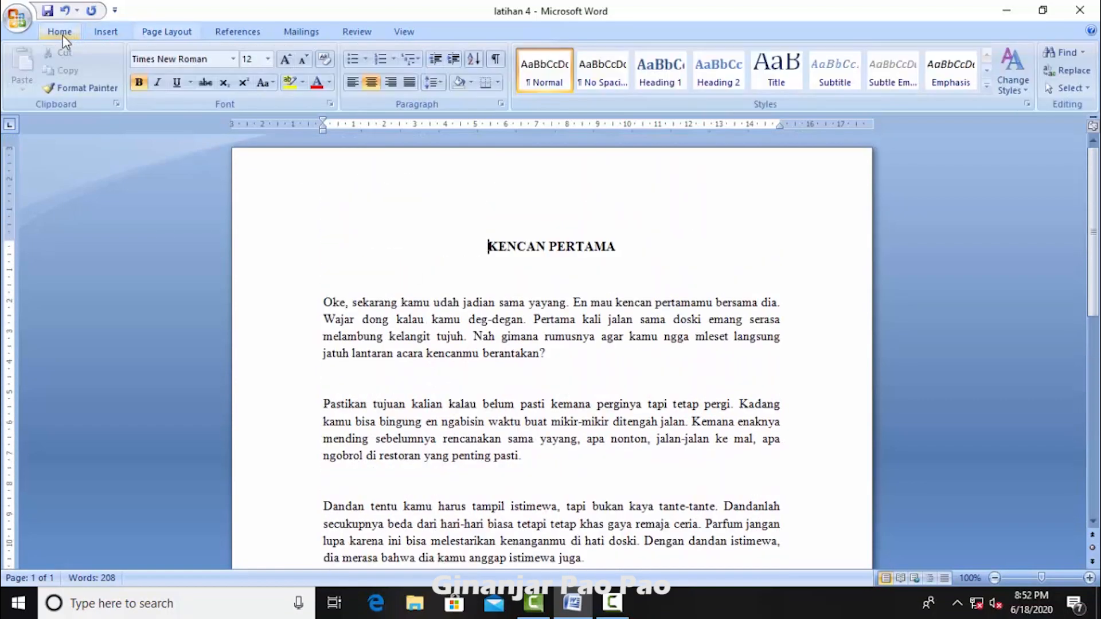
{"action": "left_click", "coordinate": [234, 59]}
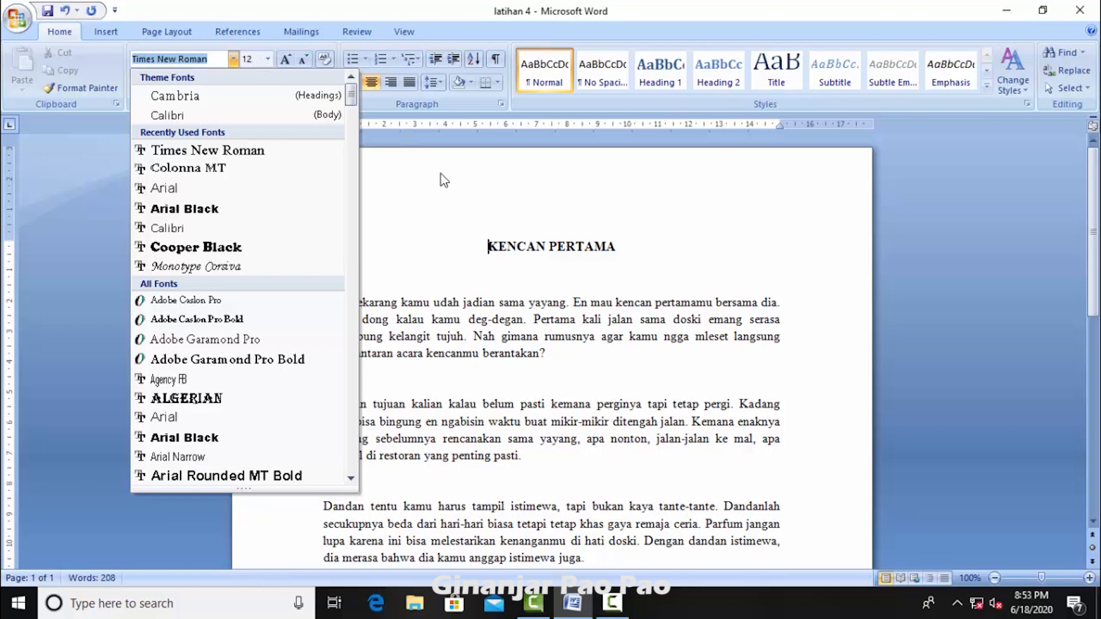
{"action": "left_click", "coordinate": [487, 283]}
Step: Examine the font, size and alignment of the individual body paragraphs
{"action": "scroll", "coordinate": [485, 287], "scroll_direction": "down", "scroll_amount": 5}
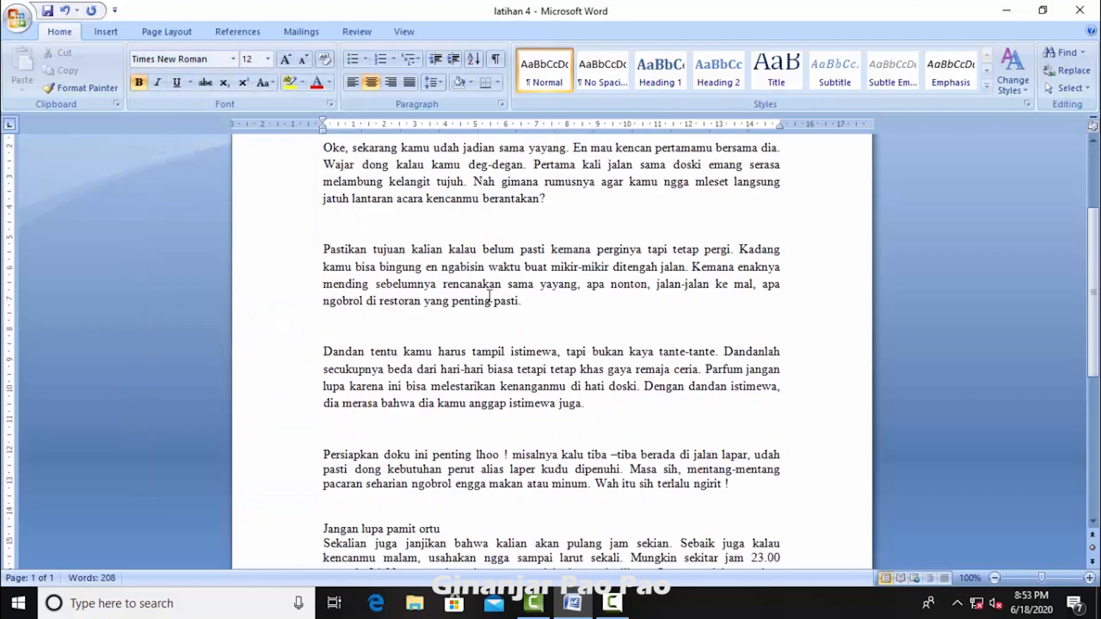
{"action": "scroll", "coordinate": [458, 268], "scroll_direction": "up", "scroll_amount": 3}
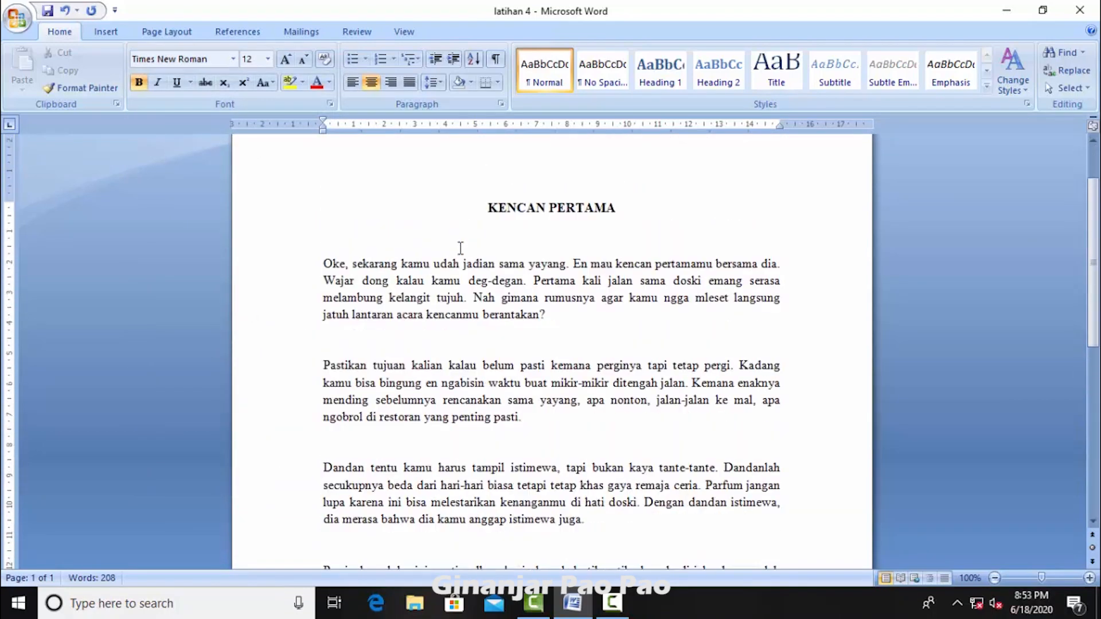
{"action": "left_click", "coordinate": [433, 319]}
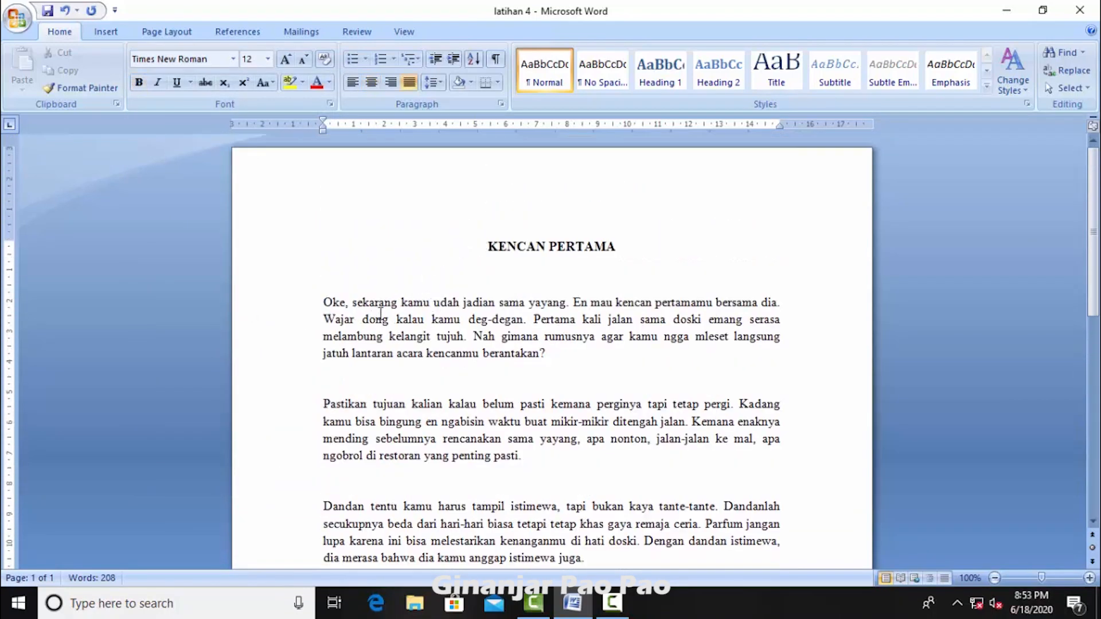
{"action": "scroll", "coordinate": [453, 330], "scroll_direction": "down", "scroll_amount": 2}
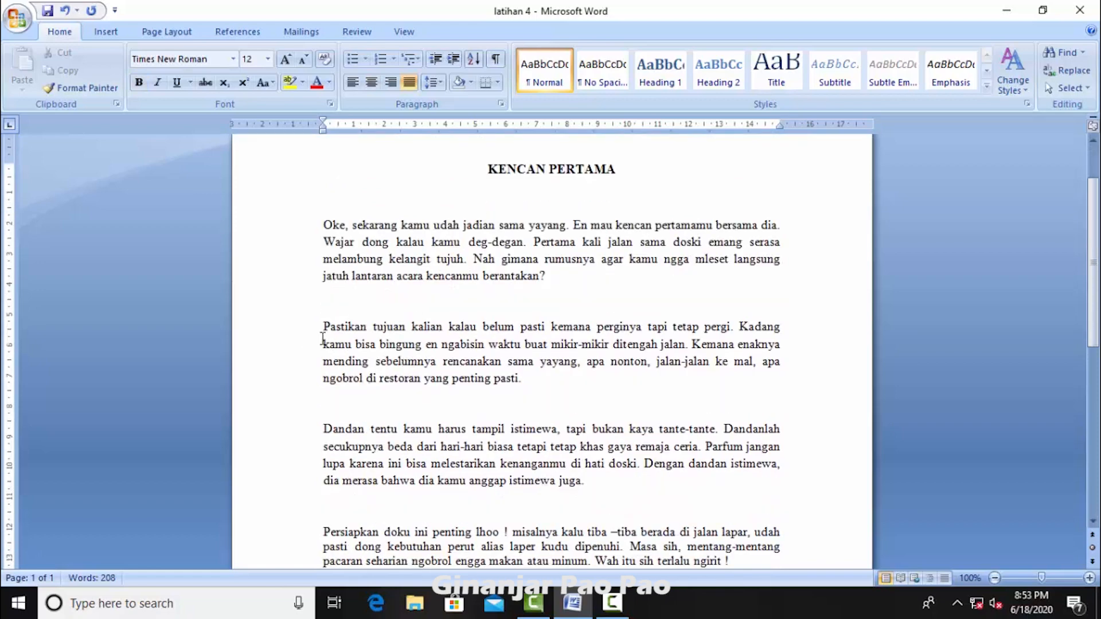
{"action": "left_click", "coordinate": [355, 326]}
{"action": "scroll", "coordinate": [419, 366], "scroll_direction": "down", "scroll_amount": 4}
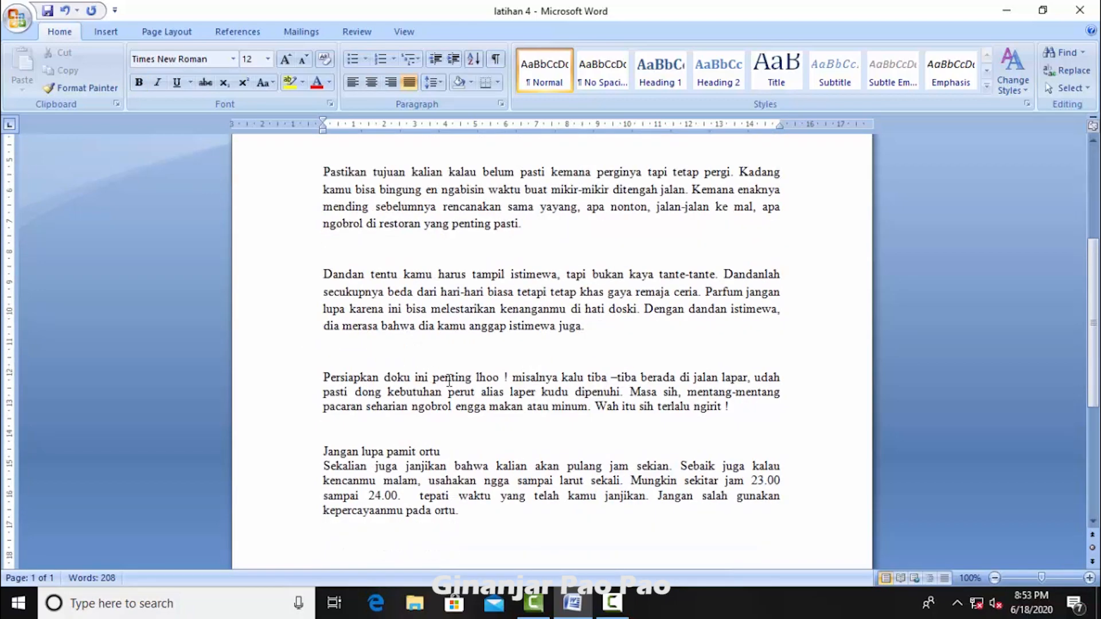
{"action": "scroll", "coordinate": [448, 379], "scroll_direction": "down", "scroll_amount": 2}
{"action": "scroll", "coordinate": [470, 422], "scroll_direction": "up", "scroll_amount": 3}
{"action": "scroll", "coordinate": [470, 423], "scroll_direction": "up", "scroll_amount": 4}
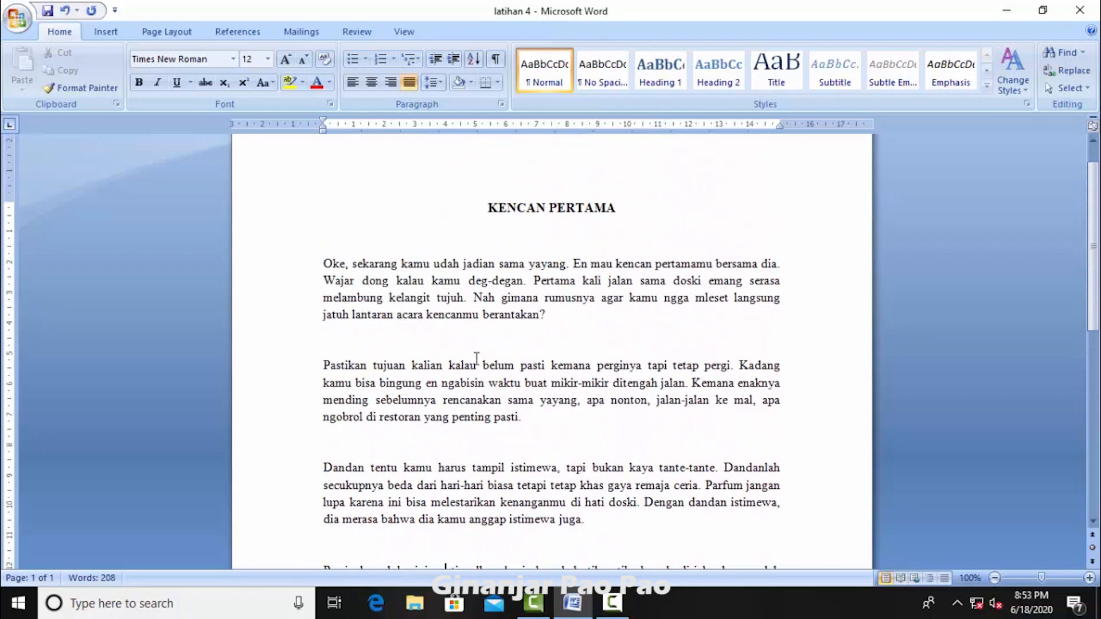
Step: Review the alignment and line spacing options for the "Persiapkan doku" paragraph, leaving its settings as they are
{"action": "left_click", "coordinate": [501, 104]}
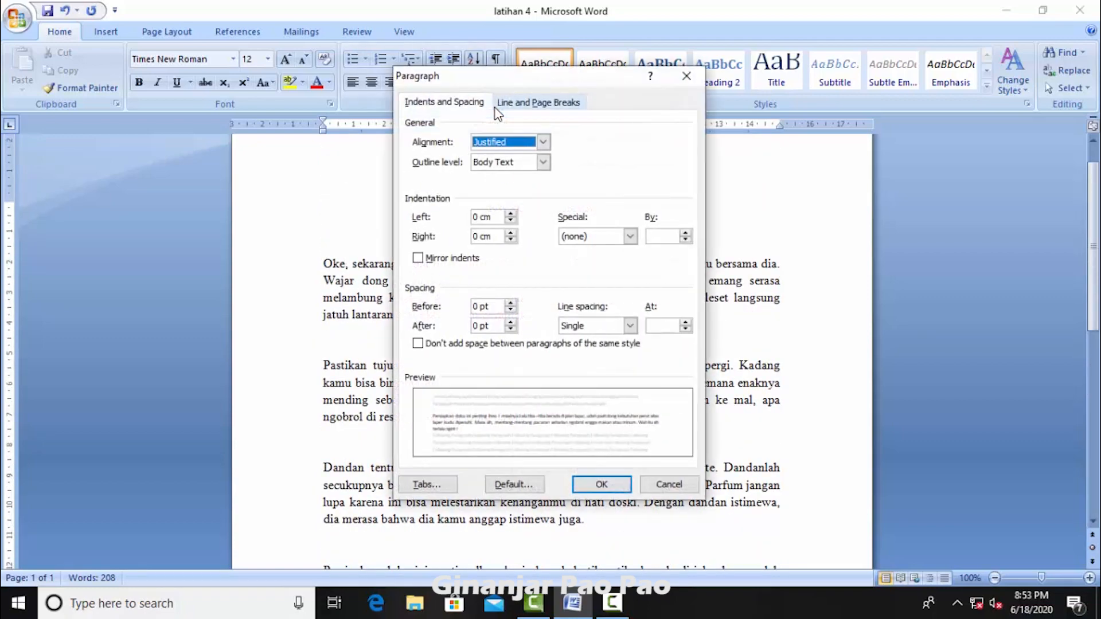
{"action": "left_click", "coordinate": [542, 143]}
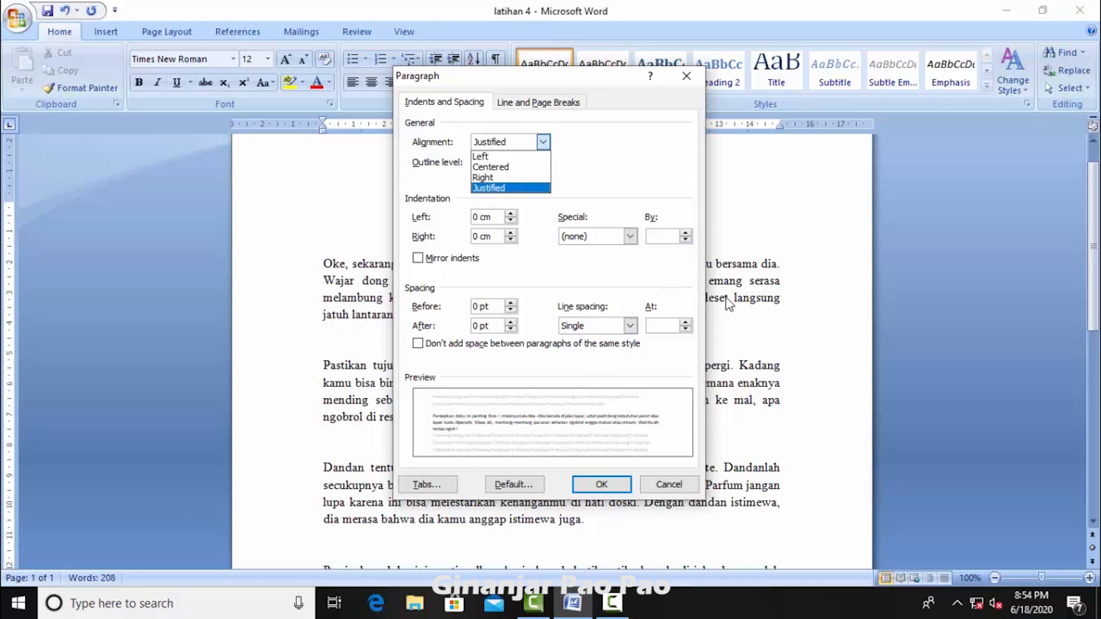
{"action": "left_click", "coordinate": [631, 326]}
{"action": "left_click", "coordinate": [631, 327]}
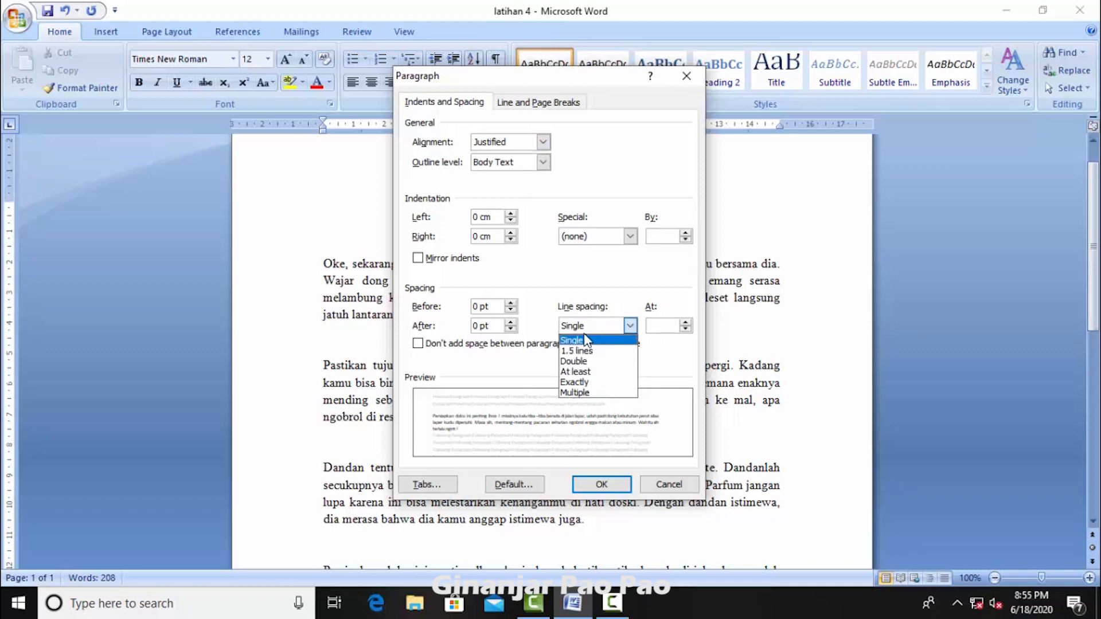
{"action": "left_click", "coordinate": [694, 81]}
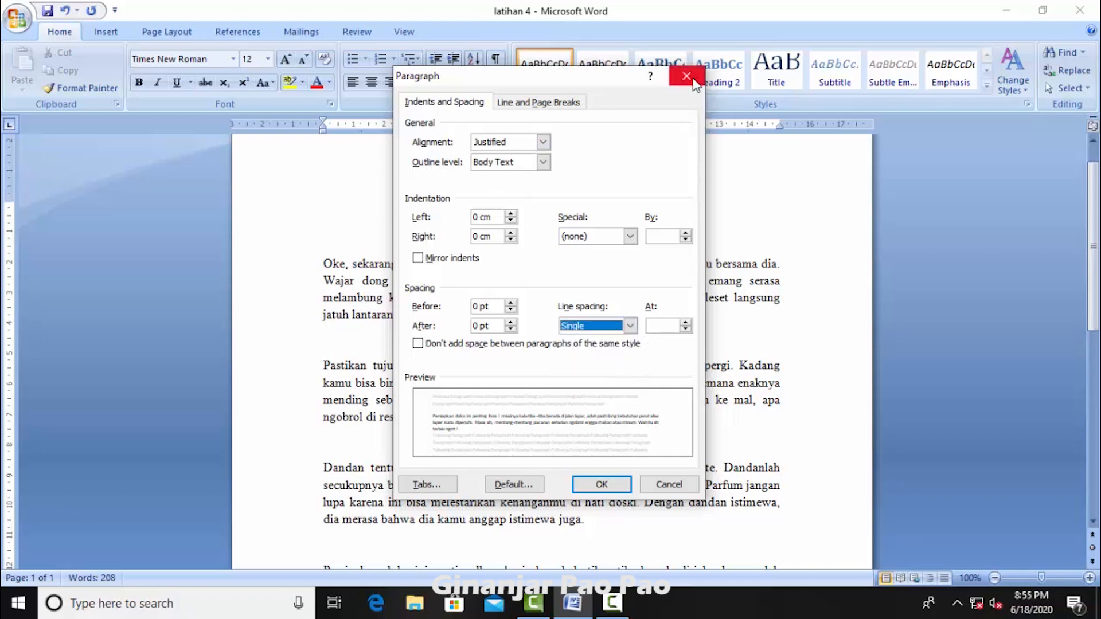
{"action": "left_click", "coordinate": [692, 76]}
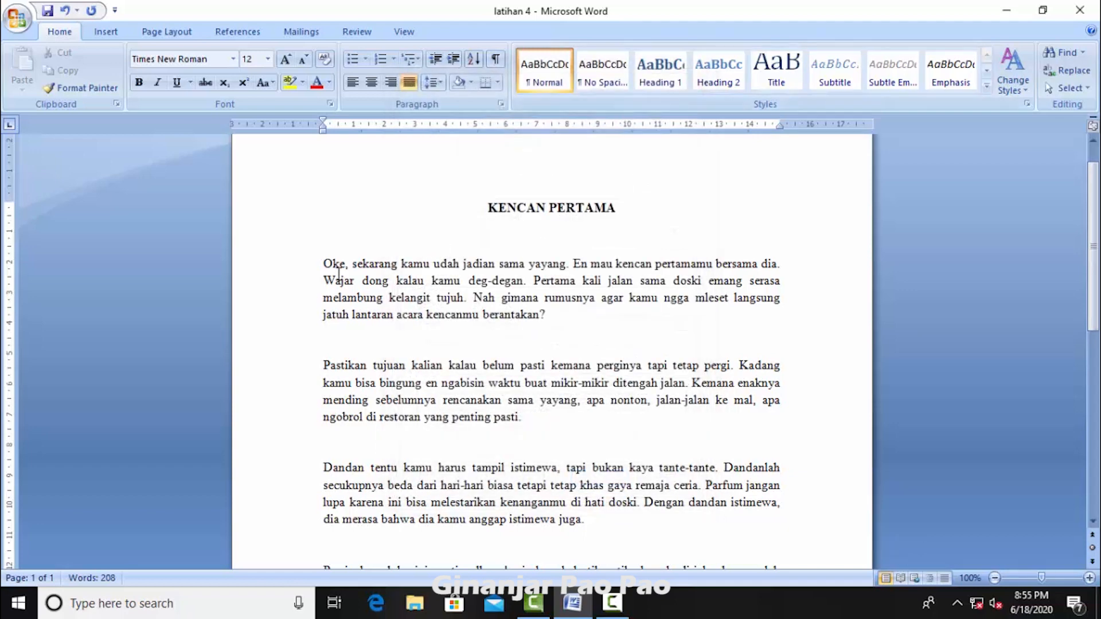
Step: Set the line spacing of all body text below the KENCAN PERTAMA title to 1.5 lines
{"action": "left_click_drag", "start_coordinate": [322, 262], "coordinate": [497, 423]}
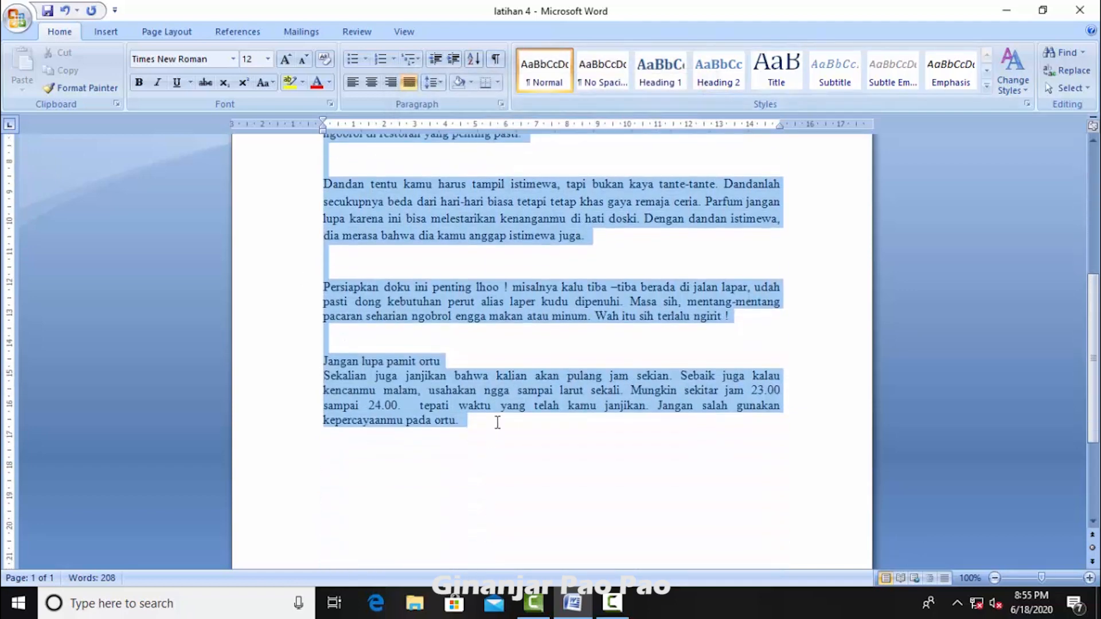
{"action": "left_click", "coordinate": [501, 104]}
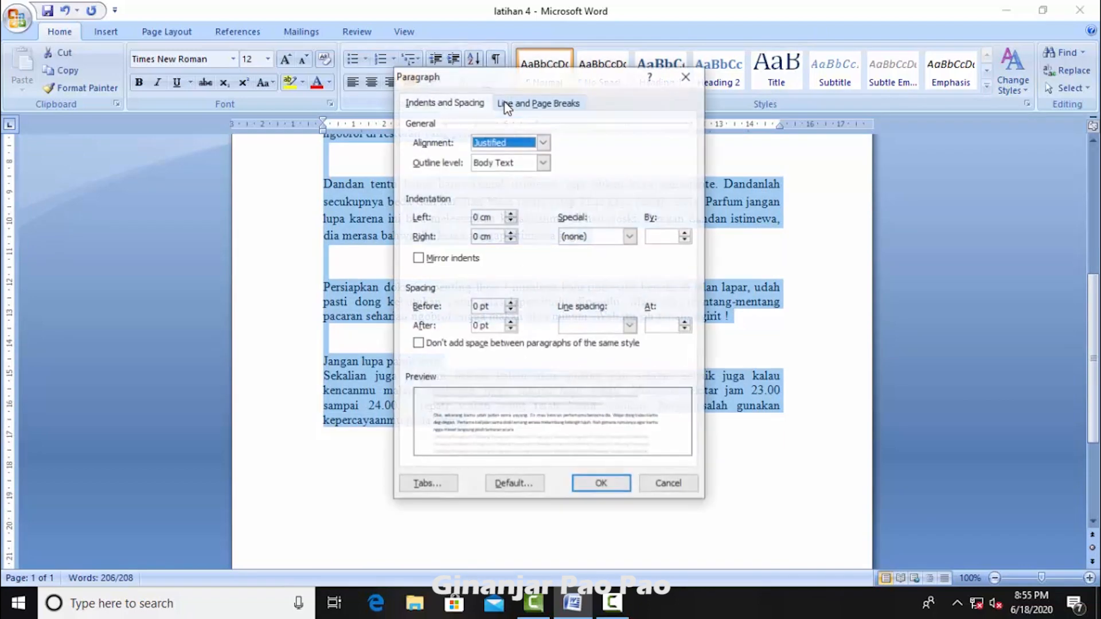
{"action": "left_click", "coordinate": [629, 326]}
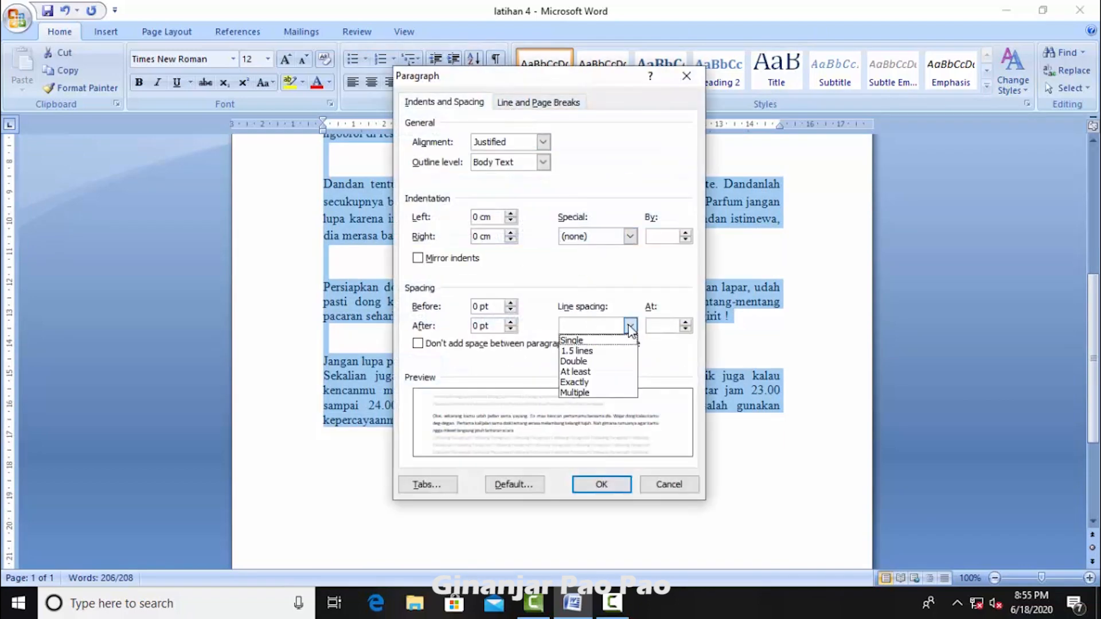
{"action": "left_click", "coordinate": [601, 350]}
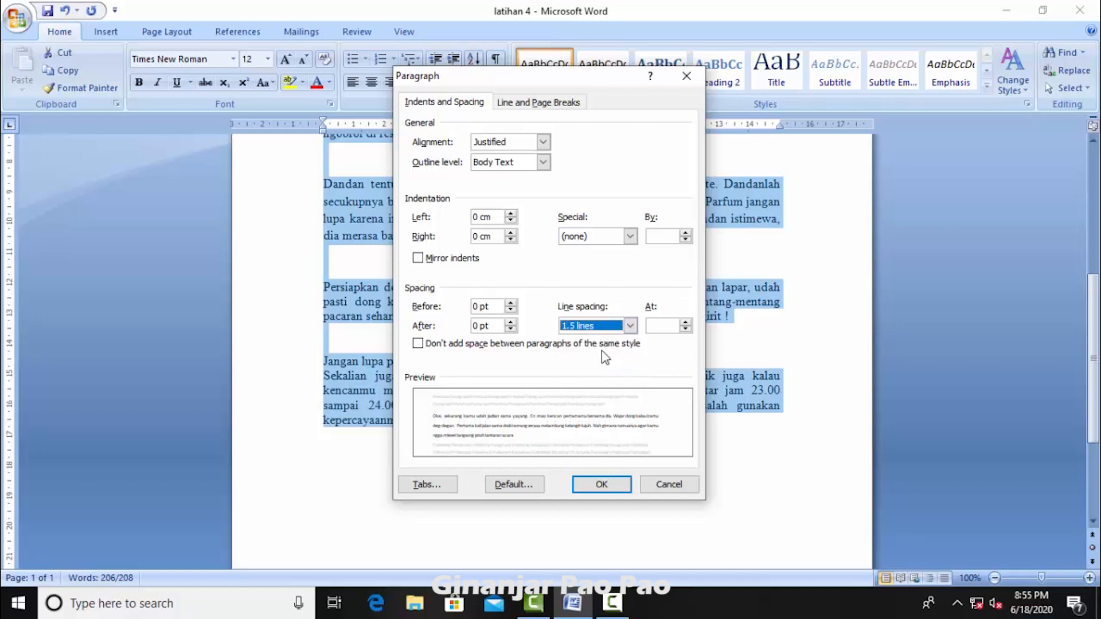
{"action": "left_click", "coordinate": [607, 485]}
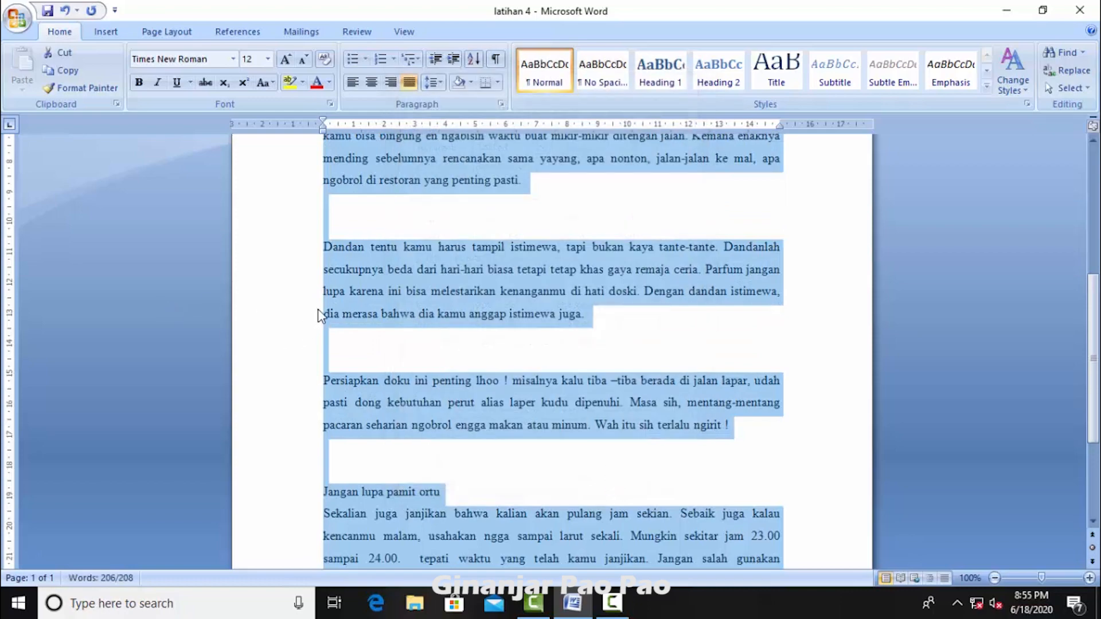
{"action": "scroll", "coordinate": [453, 293], "scroll_direction": "up", "scroll_amount": 5}
{"action": "scroll", "coordinate": [457, 290], "scroll_direction": "down", "scroll_amount": 6}
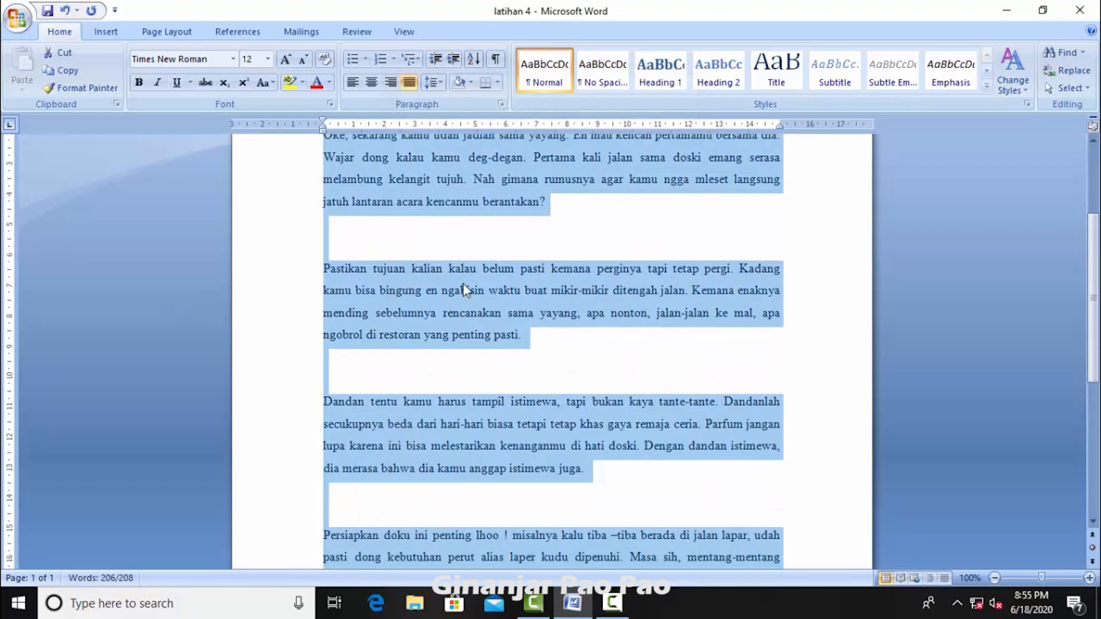
{"action": "scroll", "coordinate": [476, 302], "scroll_direction": "up", "scroll_amount": 5}
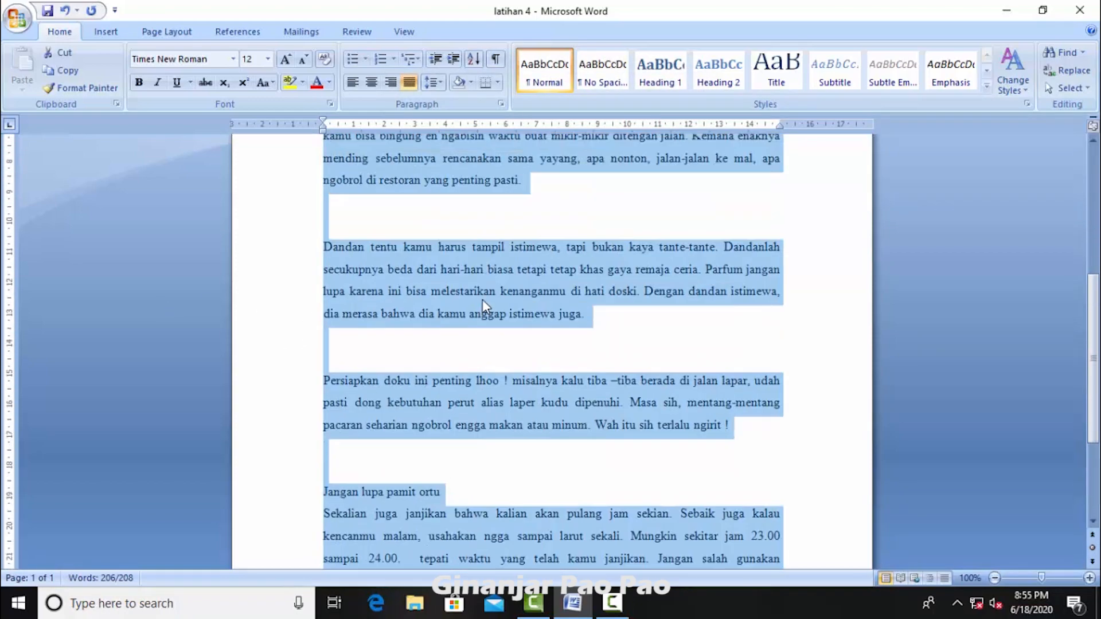
{"action": "left_click", "coordinate": [527, 225]}
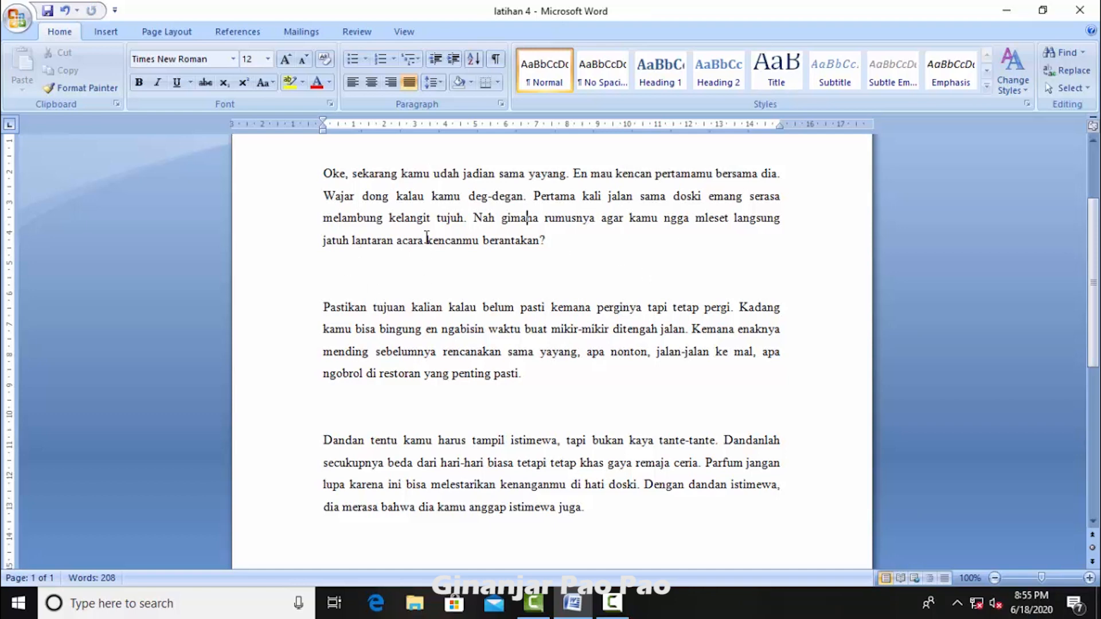
{"action": "scroll", "coordinate": [425, 342], "scroll_direction": "up", "scroll_amount": 3}
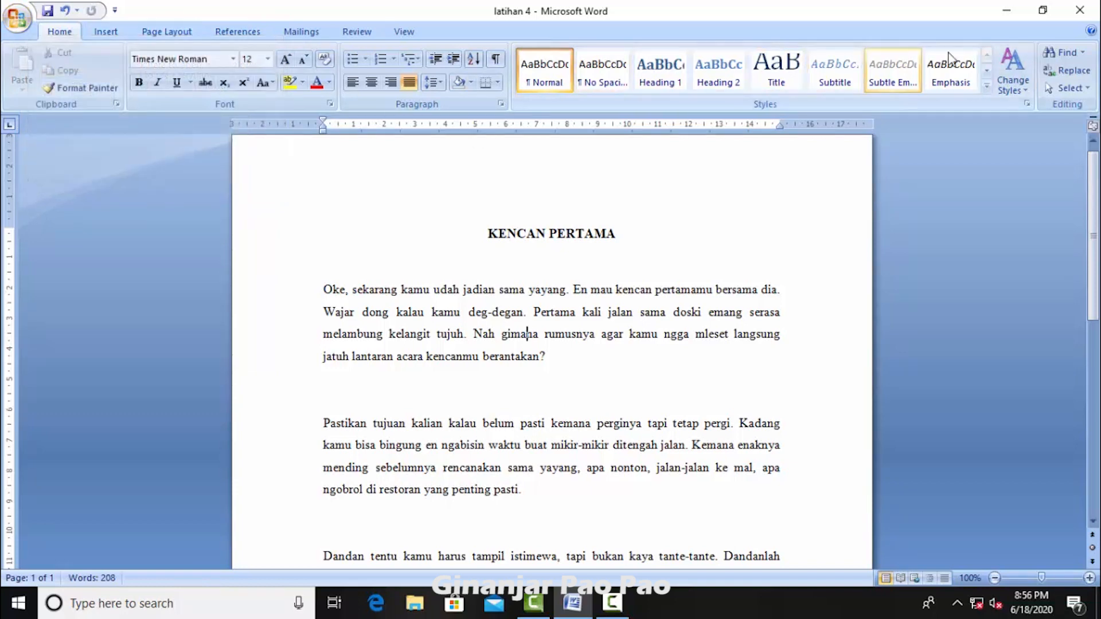
Step: Find all occurrences of "kencan" in the main document
{"action": "left_click", "coordinate": [1065, 52]}
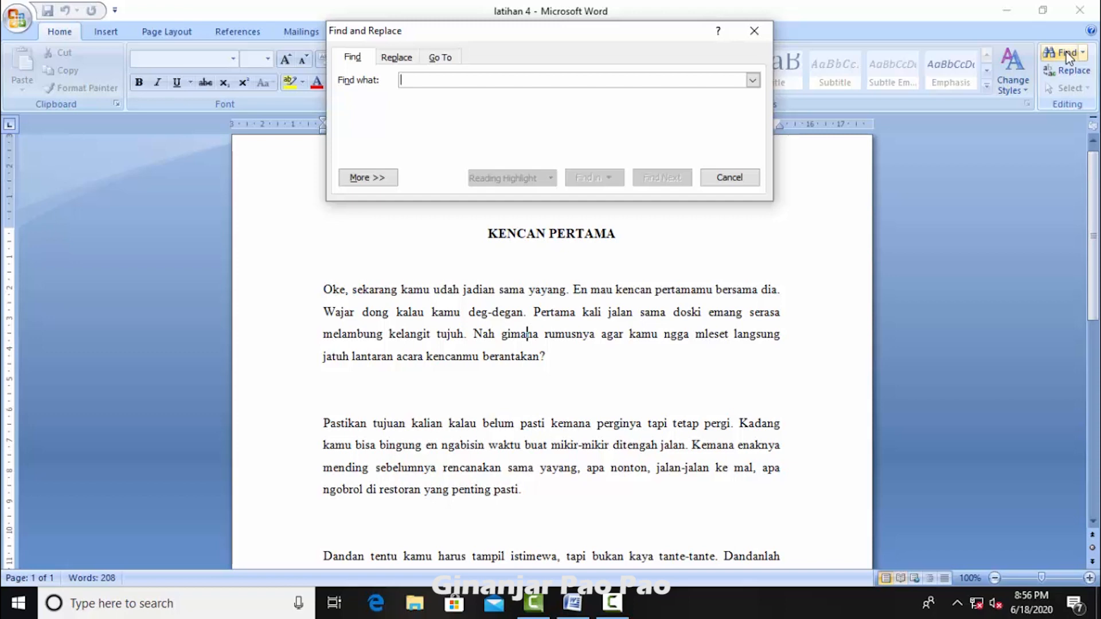
{"action": "type", "text": "kencan"}
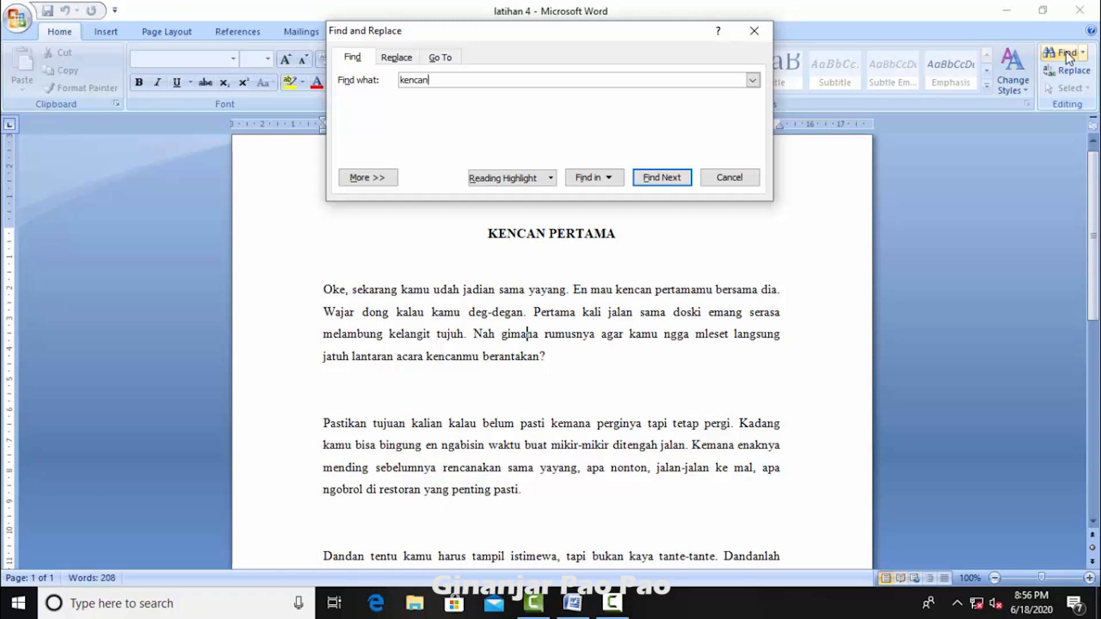
{"action": "left_click", "coordinate": [608, 180]}
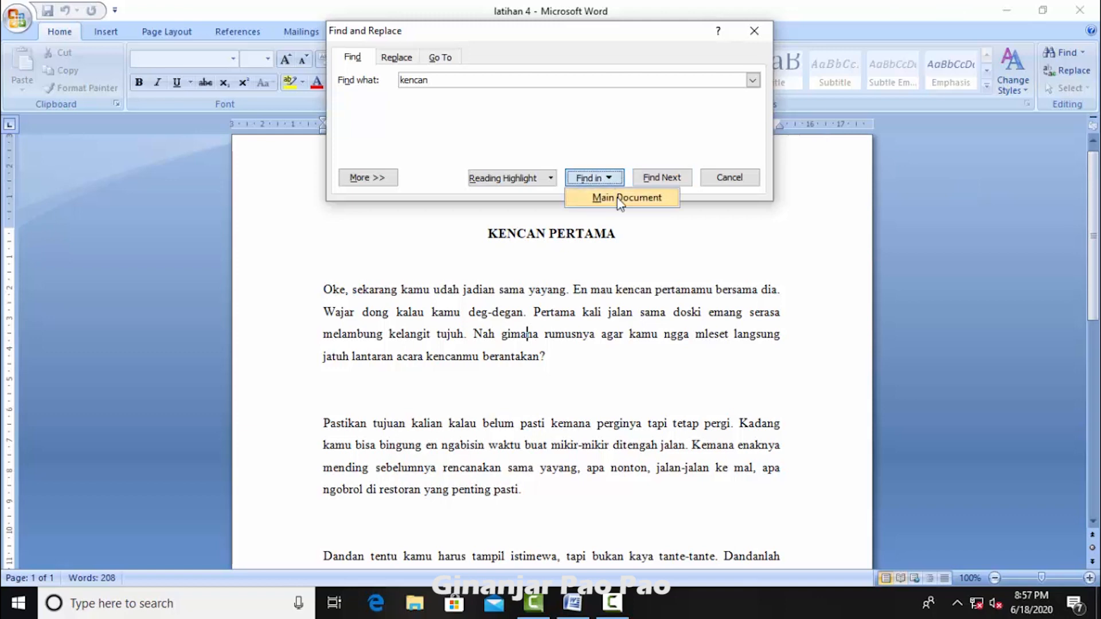
{"action": "left_click", "coordinate": [620, 199]}
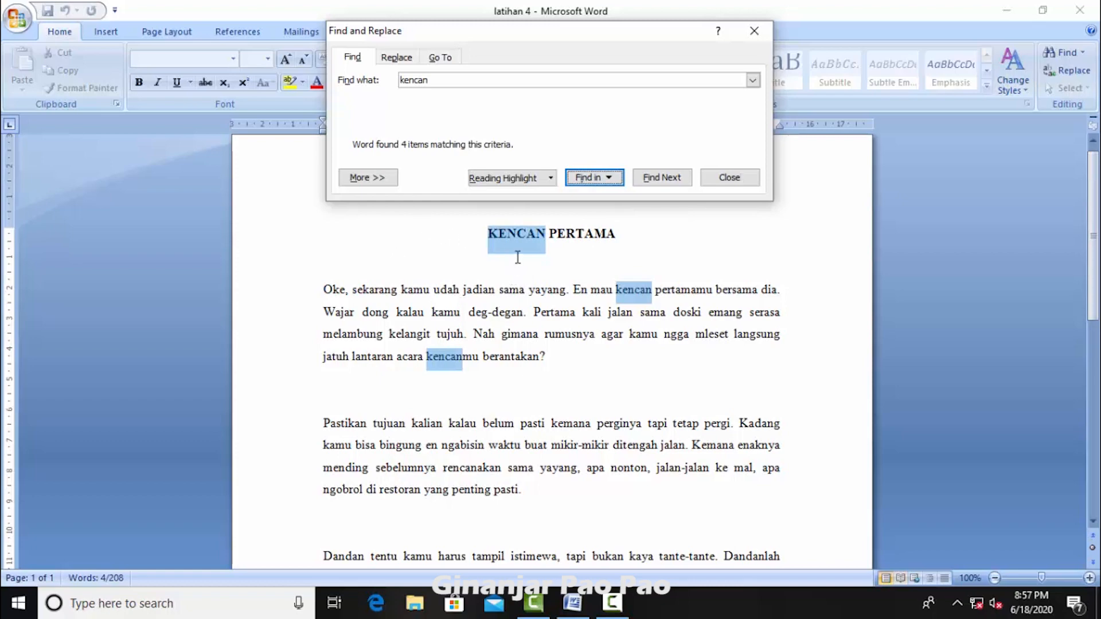
Step: Look through the title and body paragraphs for the highlighted "kencan" matches
{"action": "scroll", "coordinate": [516, 281], "scroll_direction": "down", "scroll_amount": 1}
{"action": "scroll", "coordinate": [517, 281], "scroll_direction": "down", "scroll_amount": 3}
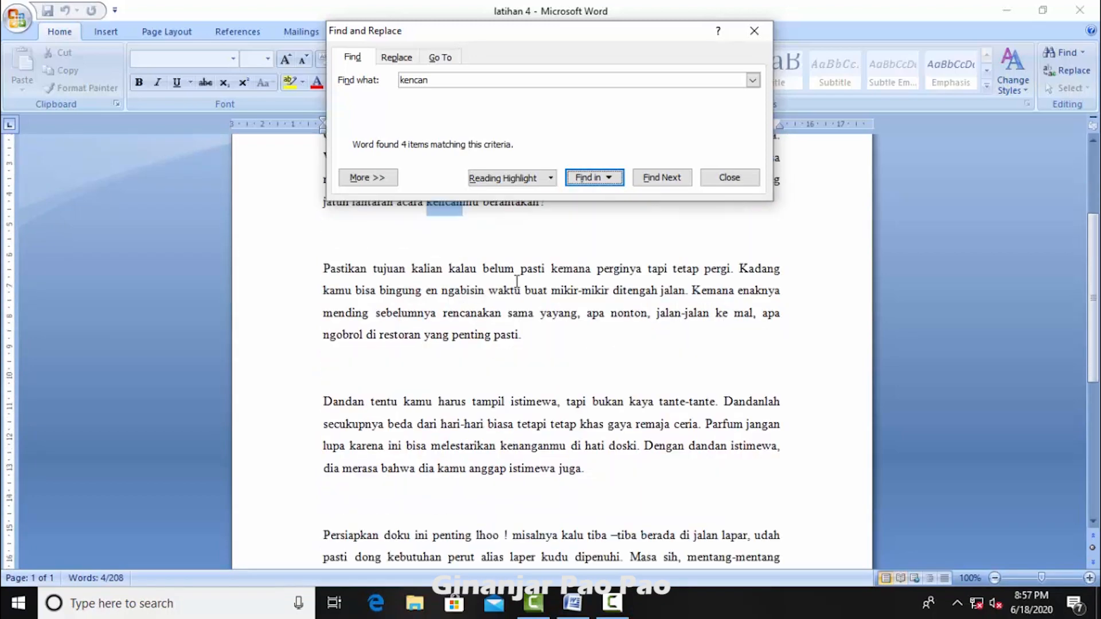
{"action": "scroll", "coordinate": [517, 281], "scroll_direction": "up", "scroll_amount": 4}
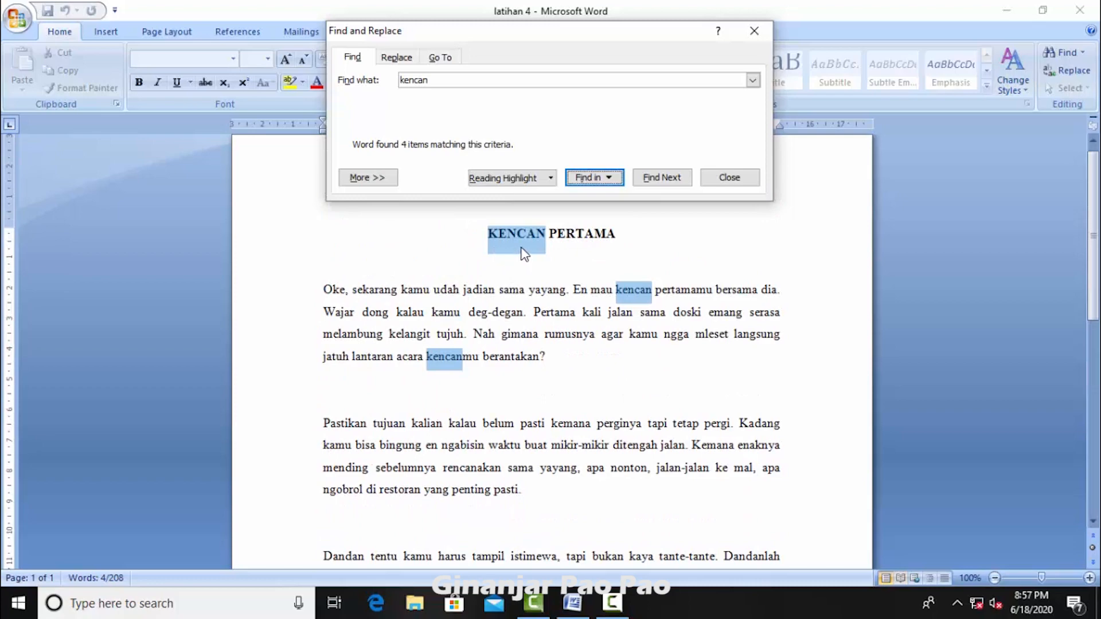
{"action": "scroll", "coordinate": [596, 298], "scroll_direction": "down", "scroll_amount": 1}
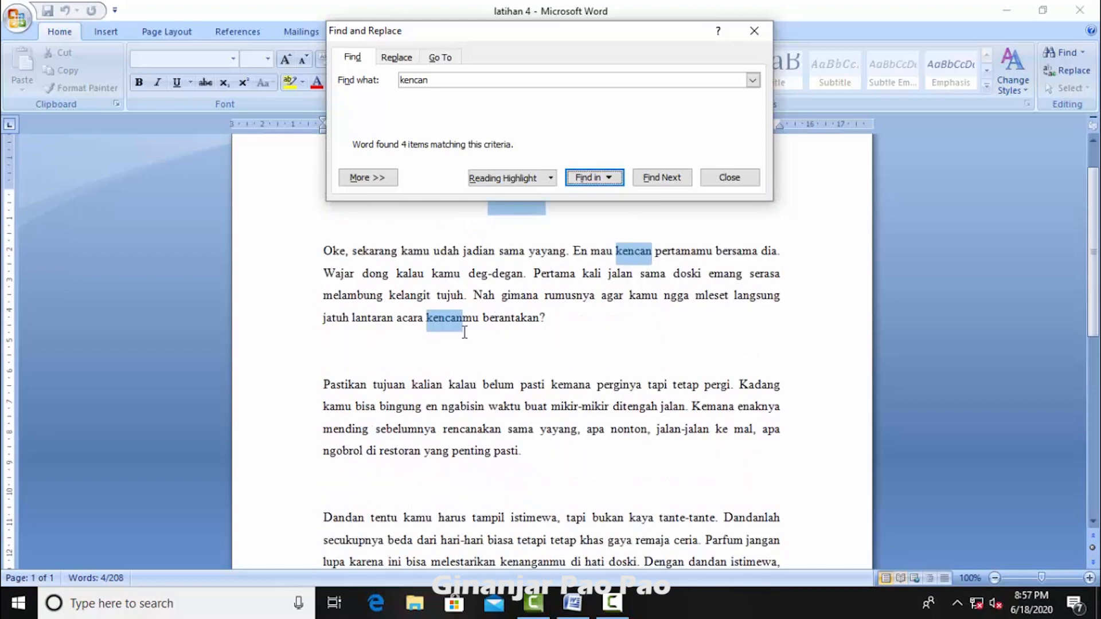
{"action": "scroll", "coordinate": [464, 333], "scroll_direction": "down", "scroll_amount": 7}
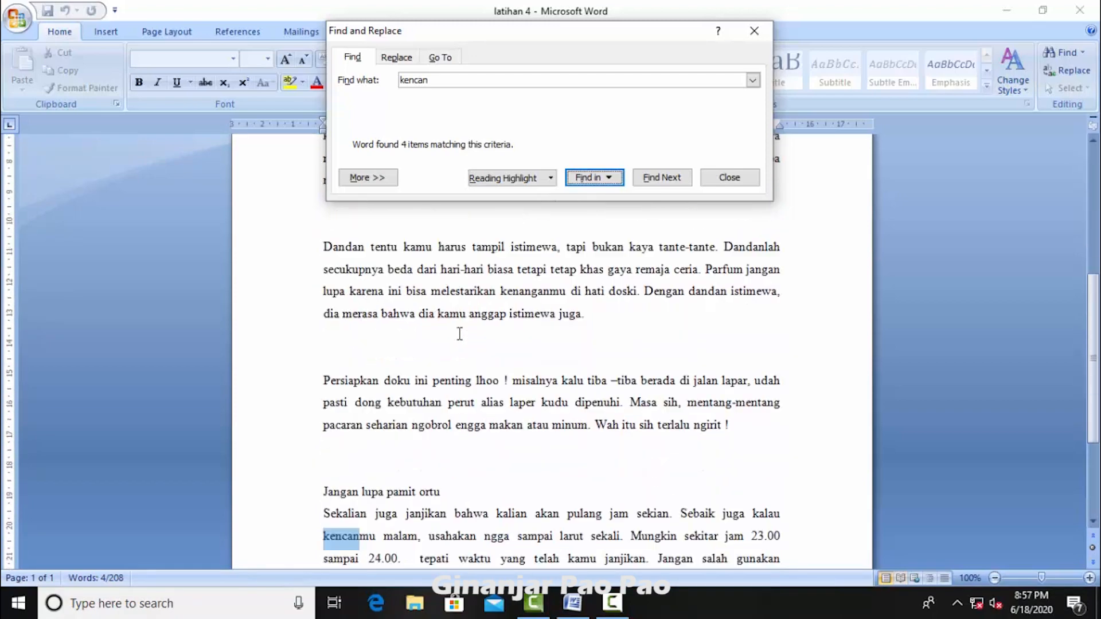
{"action": "scroll", "coordinate": [460, 333], "scroll_direction": "down", "scroll_amount": 2}
{"action": "scroll", "coordinate": [457, 333], "scroll_direction": "up", "scroll_amount": 8}
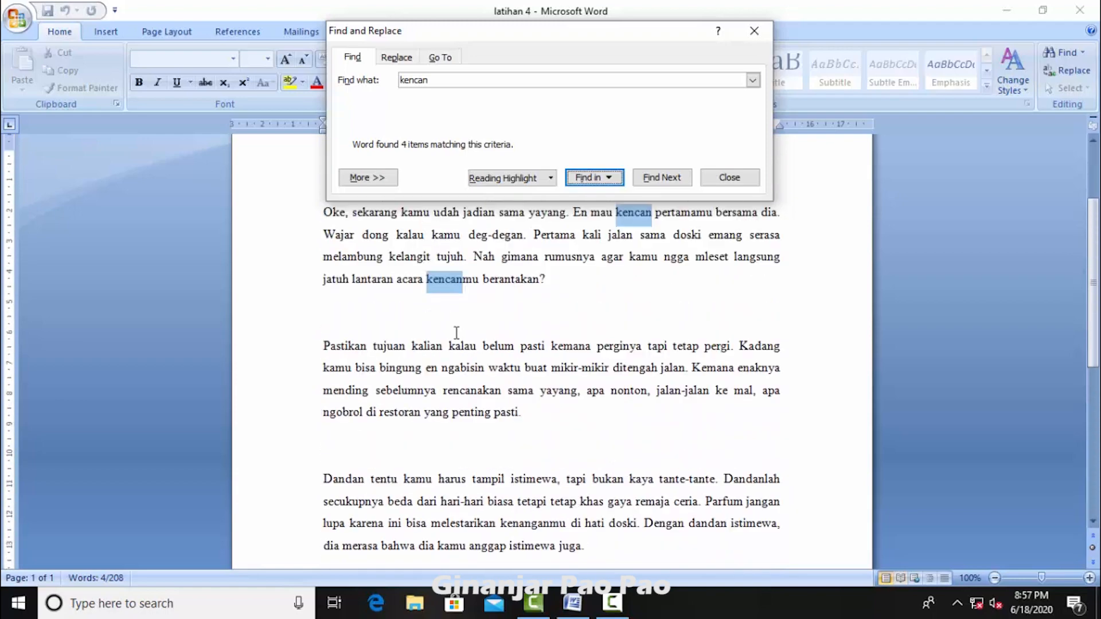
{"action": "scroll", "coordinate": [457, 333], "scroll_direction": "up", "scroll_amount": 2}
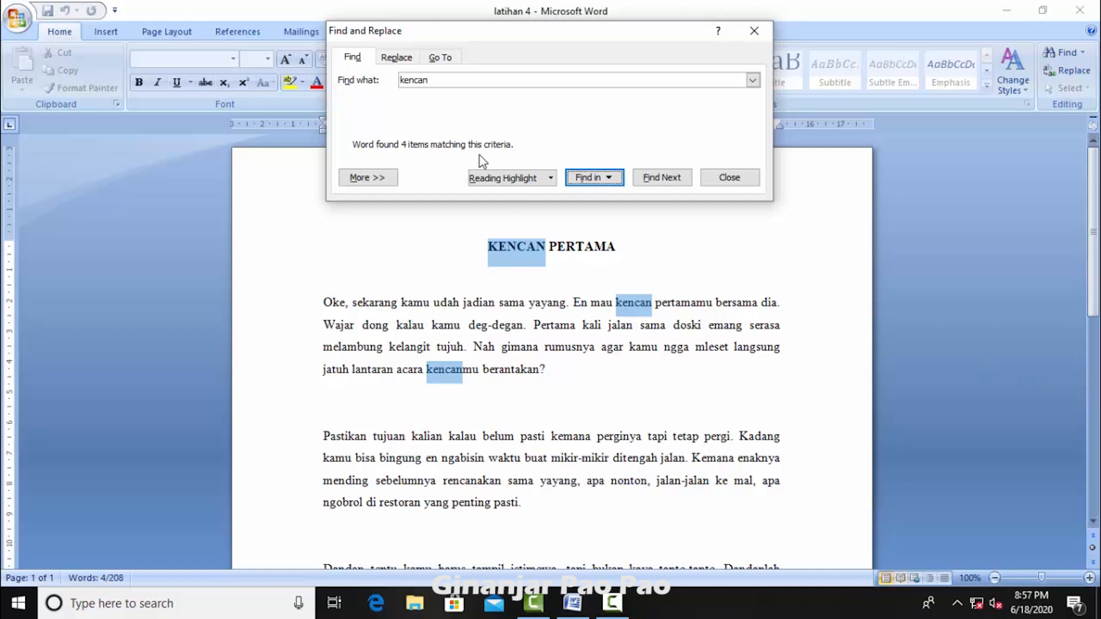
Step: Replace all occurrences of "kencan" with "jalan-jalan" throughout the document
{"action": "left_click", "coordinate": [400, 63]}
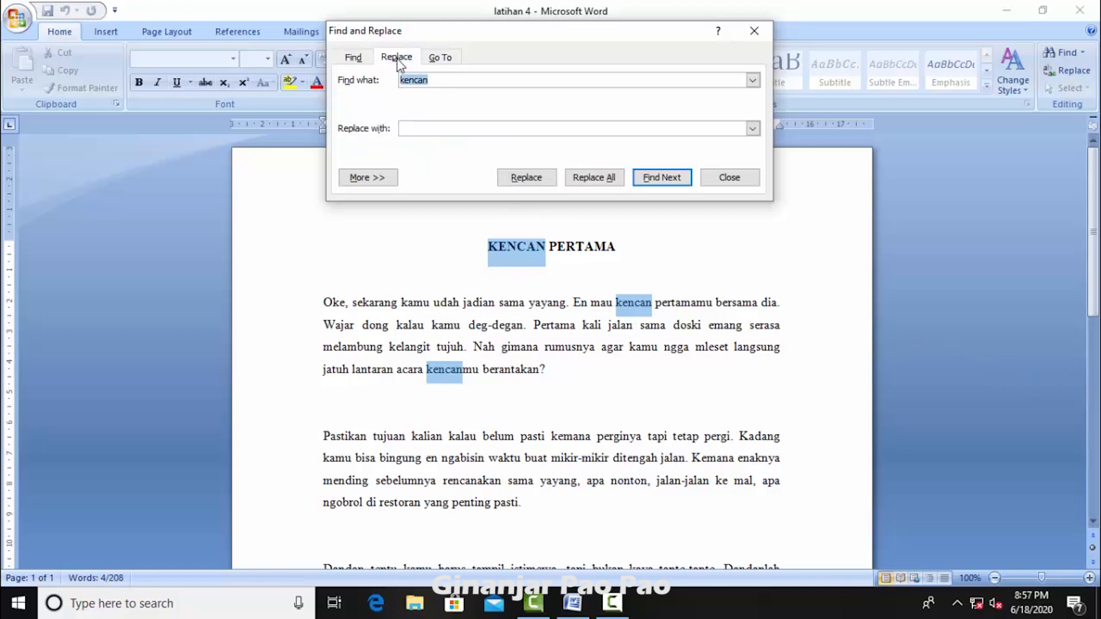
{"action": "left_click", "coordinate": [419, 127]}
{"action": "type", "text": "jalan-jalan"}
{"action": "left_click", "coordinate": [596, 178]}
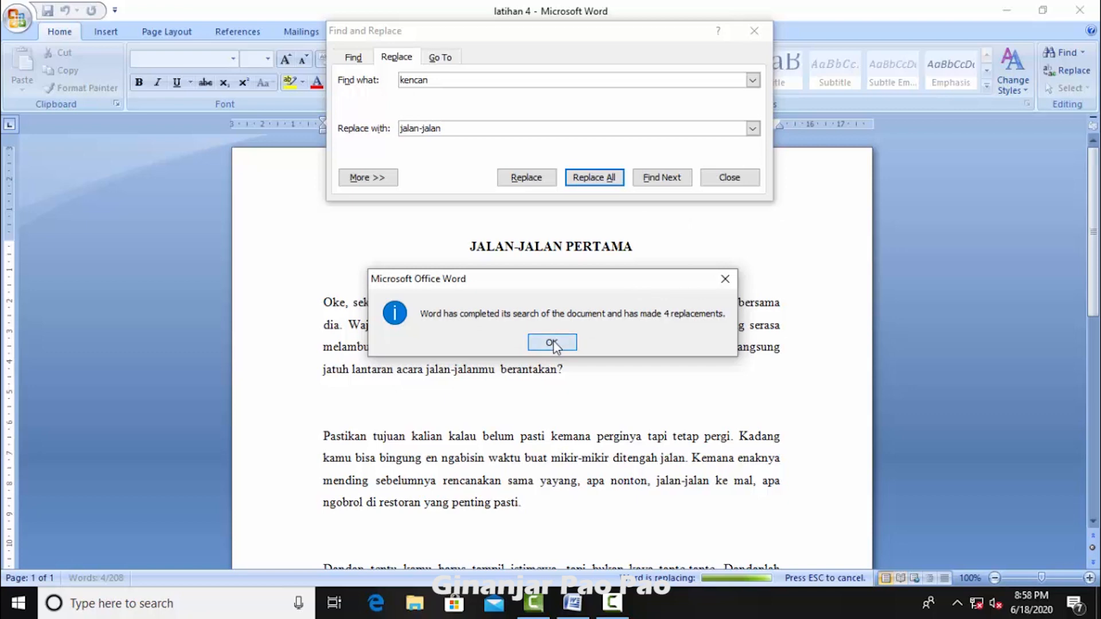
{"action": "left_click", "coordinate": [552, 343]}
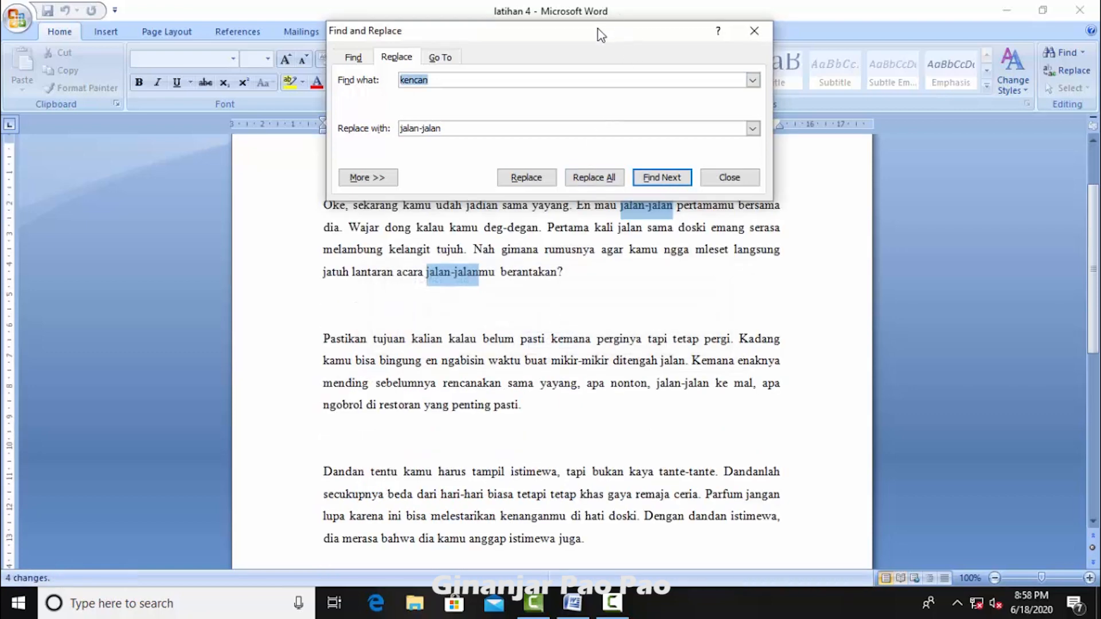
Step: Review the "jalan-jalan" replacements from the title to the last paragraph, moving the Find and Replace dialog off the text
{"action": "left_click_drag", "start_coordinate": [600, 35], "coordinate": [406, 325]}
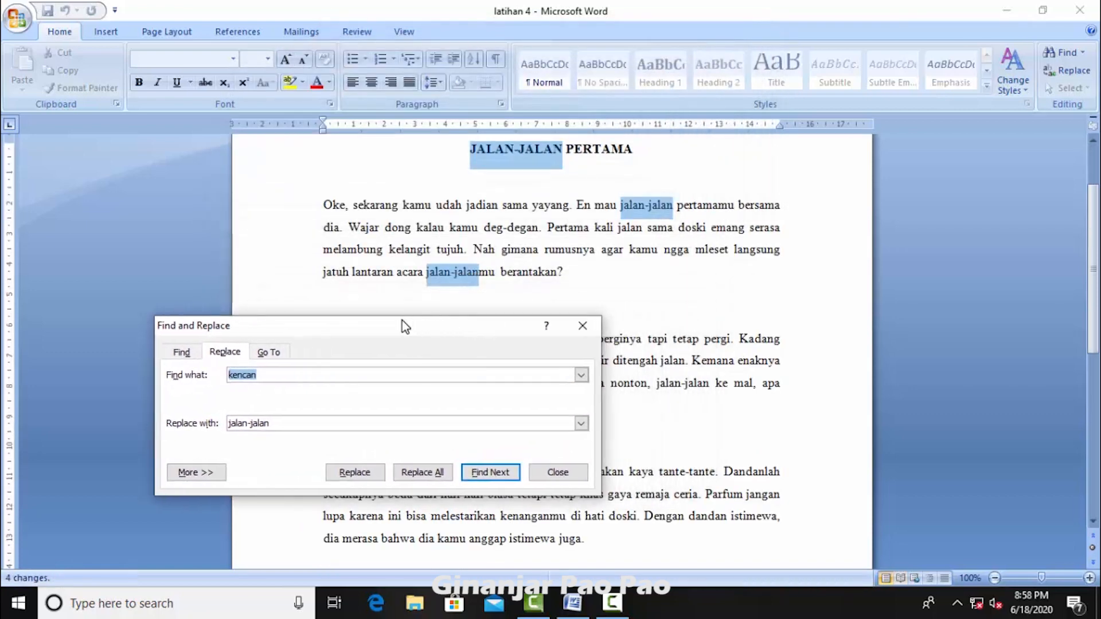
{"action": "scroll", "coordinate": [506, 285], "scroll_direction": "down", "scroll_amount": 5}
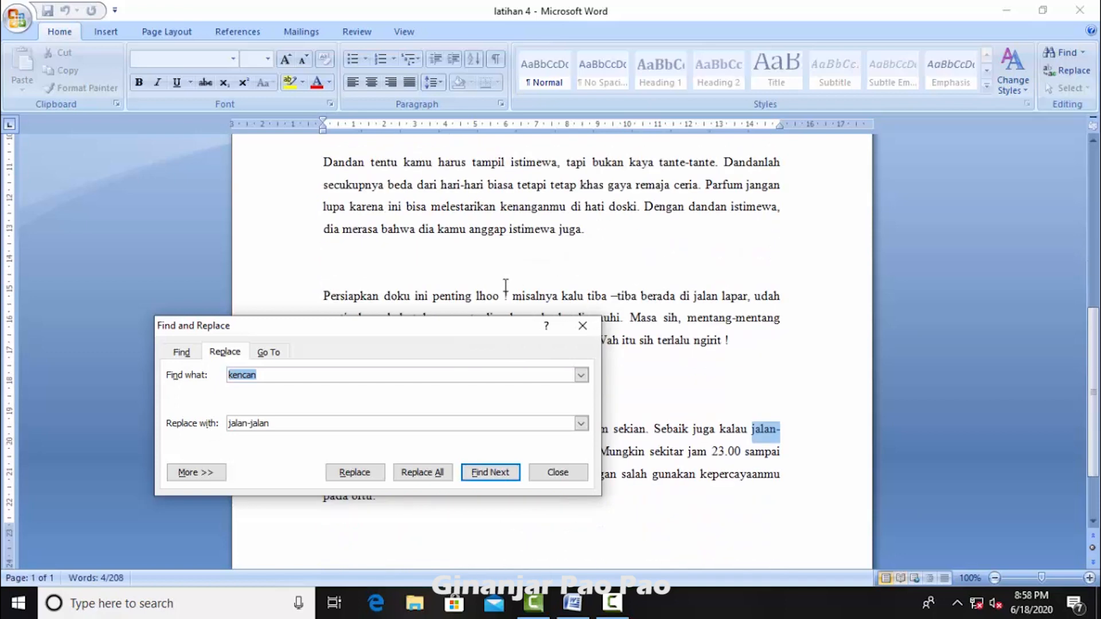
{"action": "scroll", "coordinate": [505, 285], "scroll_direction": "down", "scroll_amount": 2}
{"action": "left_click_drag", "start_coordinate": [427, 327], "coordinate": [594, 202]}
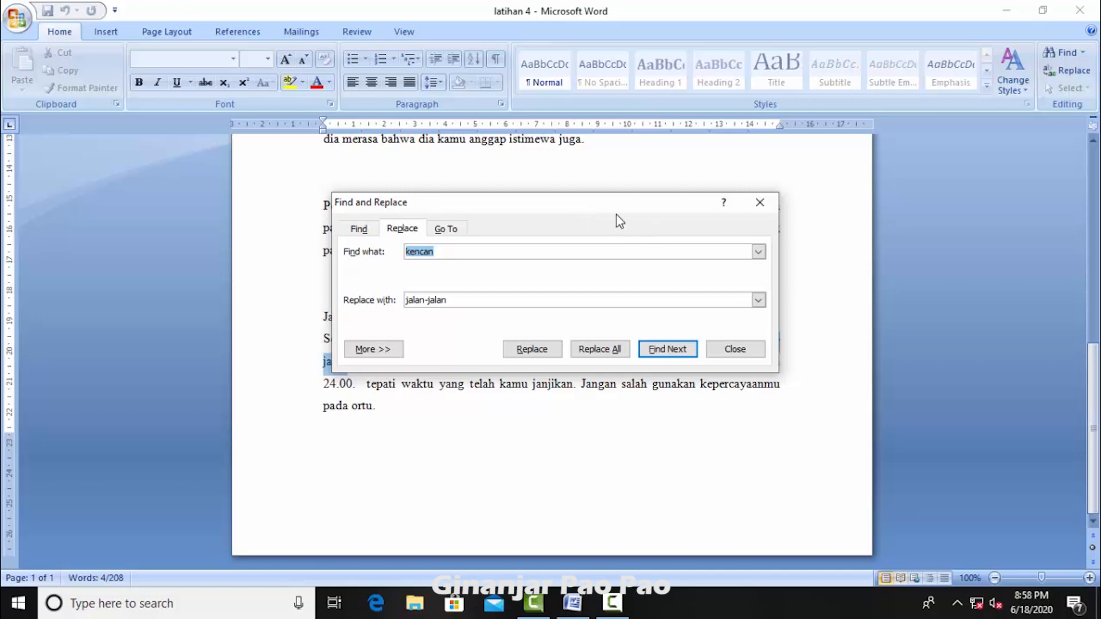
{"action": "left_click_drag", "start_coordinate": [592, 202], "coordinate": [752, 140]}
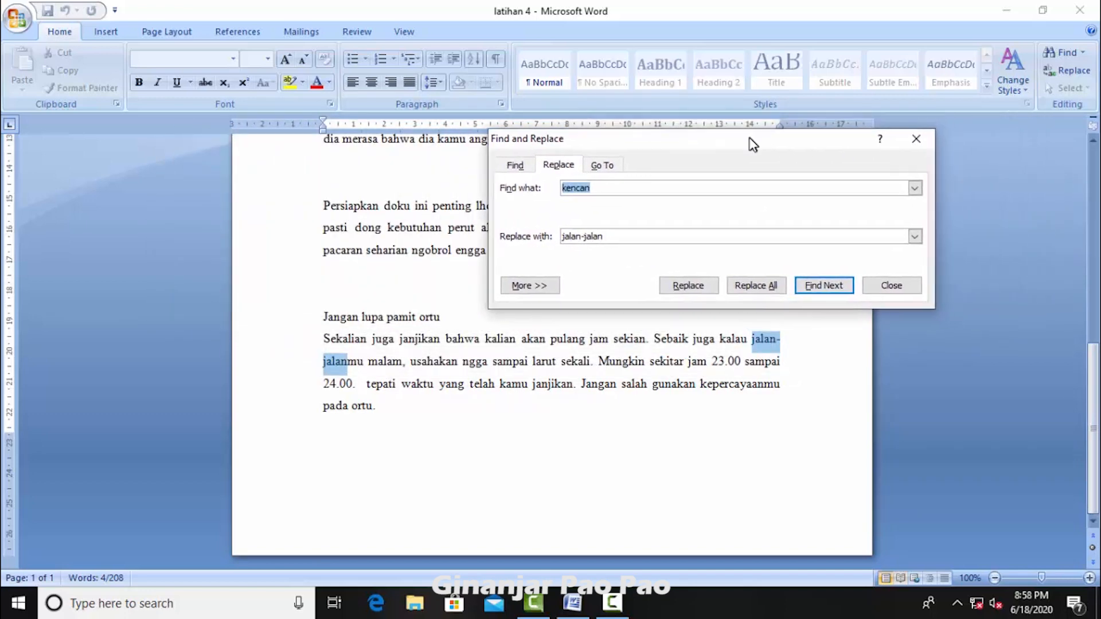
{"action": "left_click_drag", "start_coordinate": [1092, 387], "coordinate": [1069, 177]}
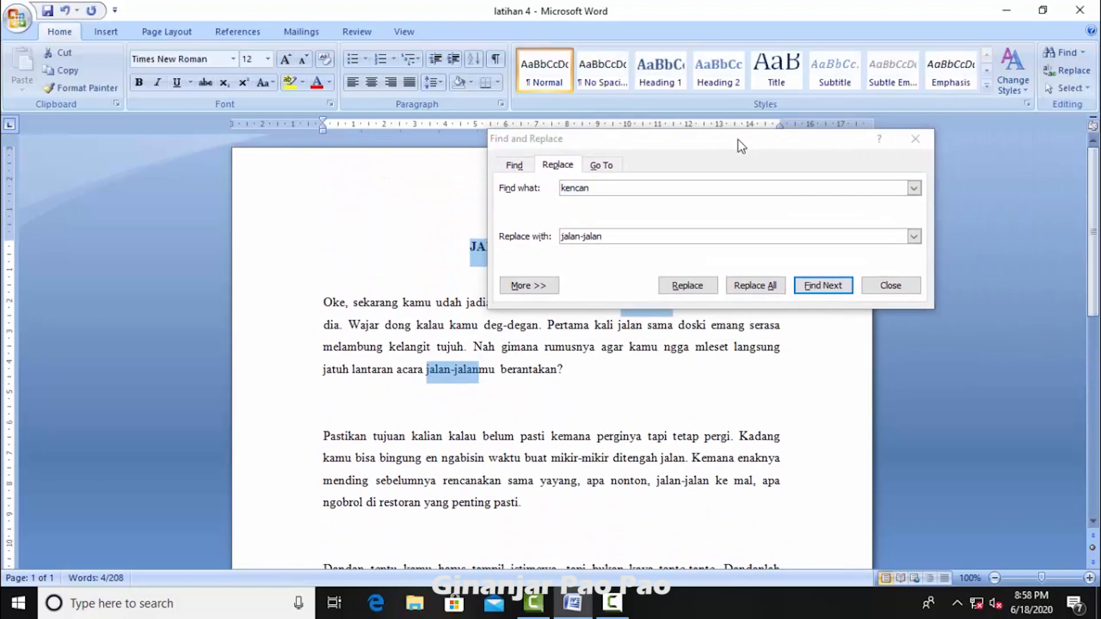
{"action": "left_click_drag", "start_coordinate": [740, 145], "coordinate": [520, 179]}
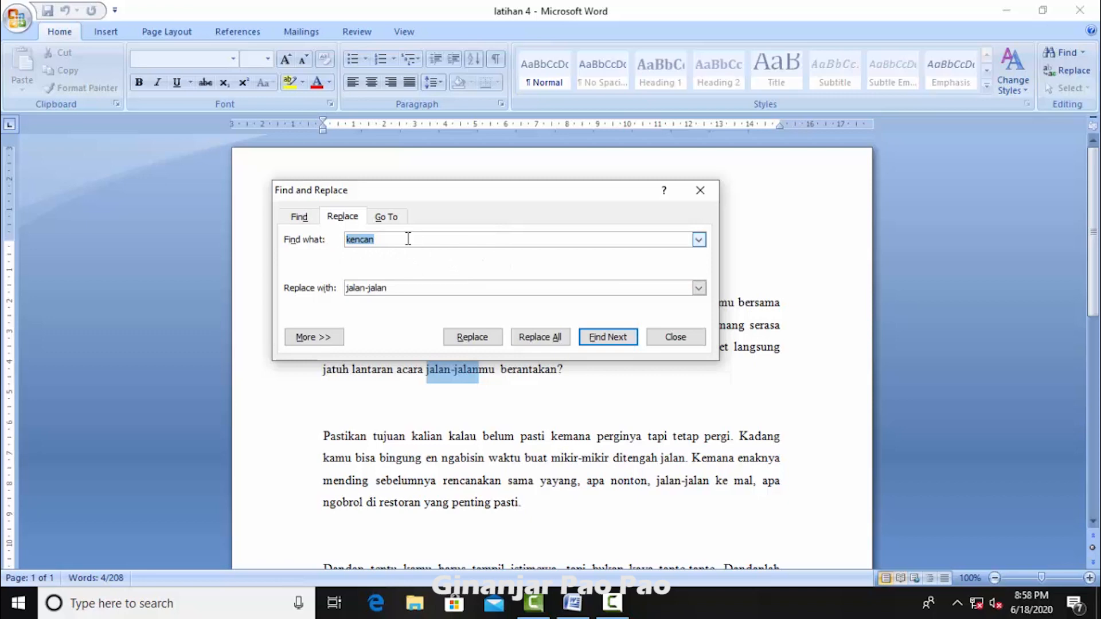
Step: Find all occurrences of "dia" in the main document and look over the highlighted matches
{"action": "left_click", "coordinate": [300, 218]}
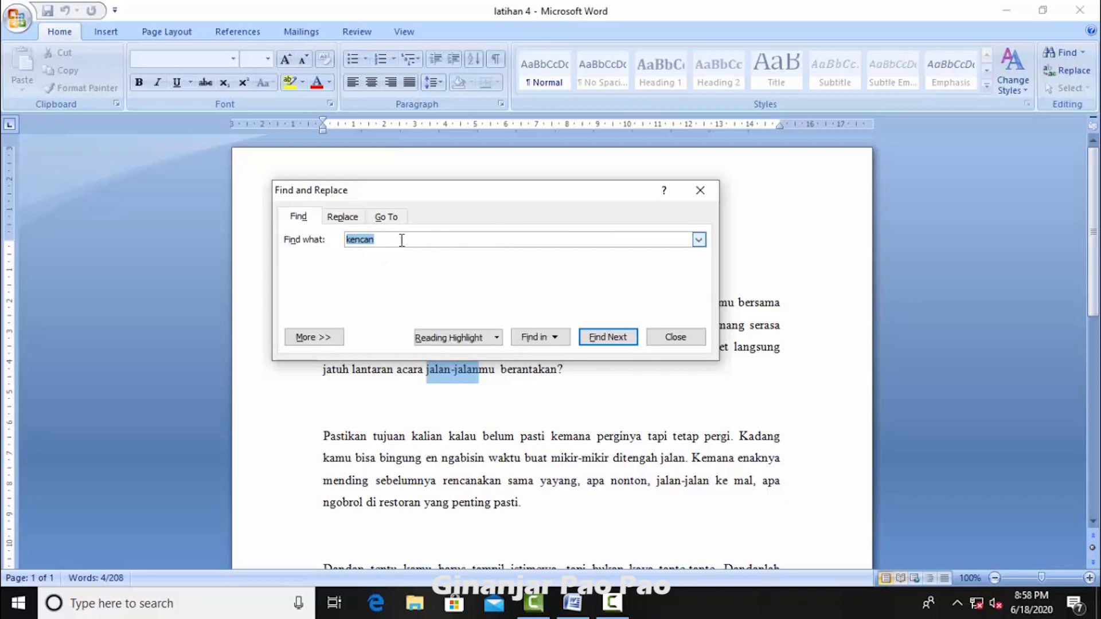
{"action": "key", "text": "BackSpace"}
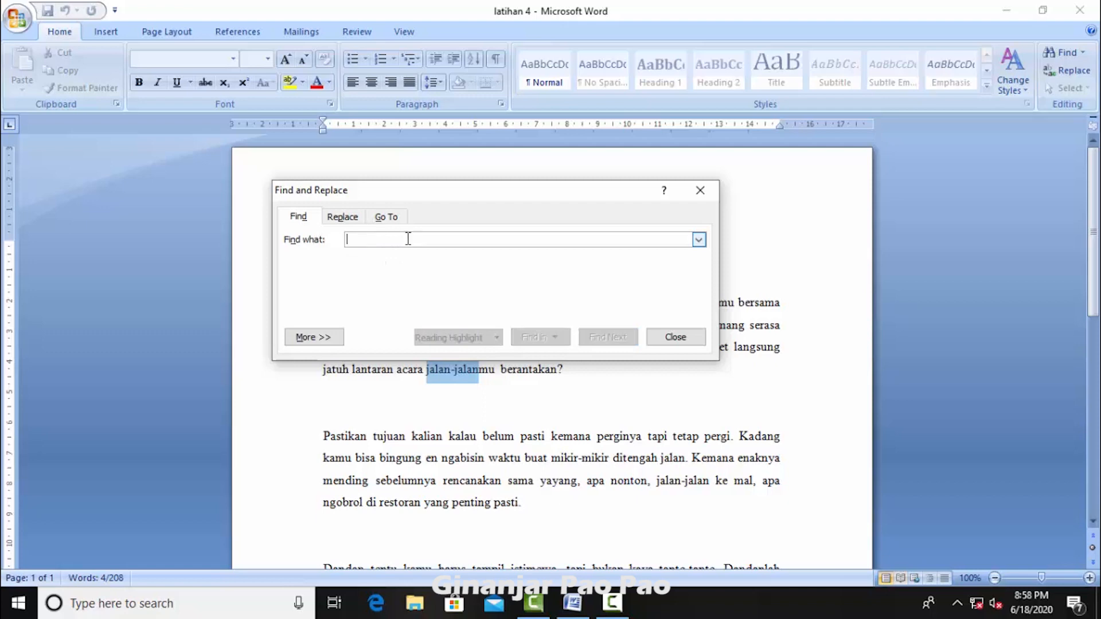
{"action": "type", "text": "dia"}
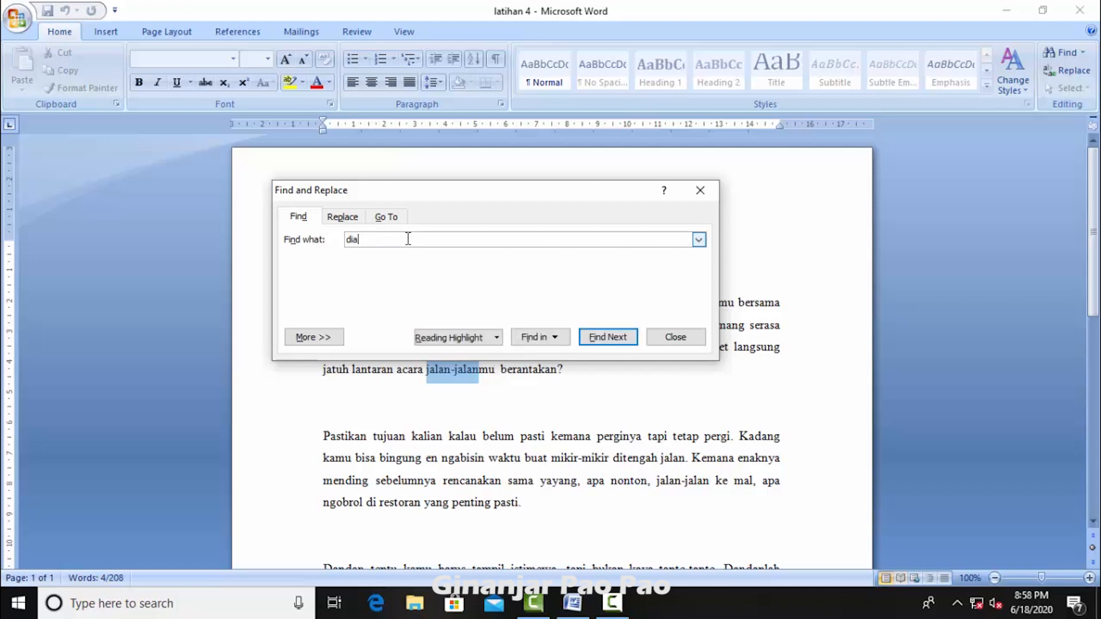
{"action": "left_click", "coordinate": [558, 339]}
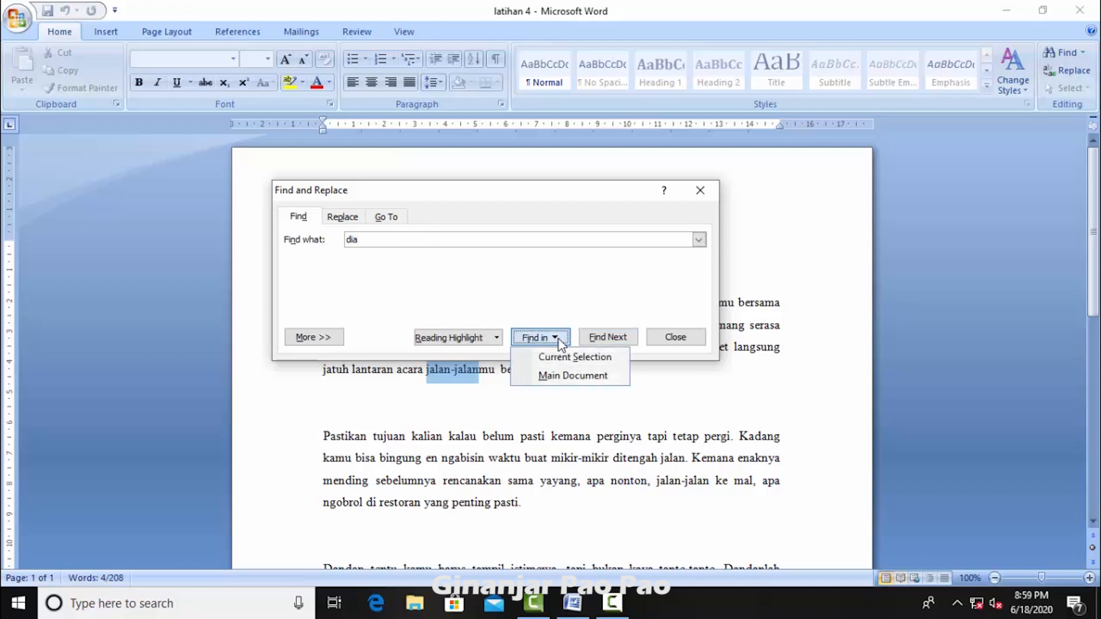
{"action": "left_click", "coordinate": [576, 373]}
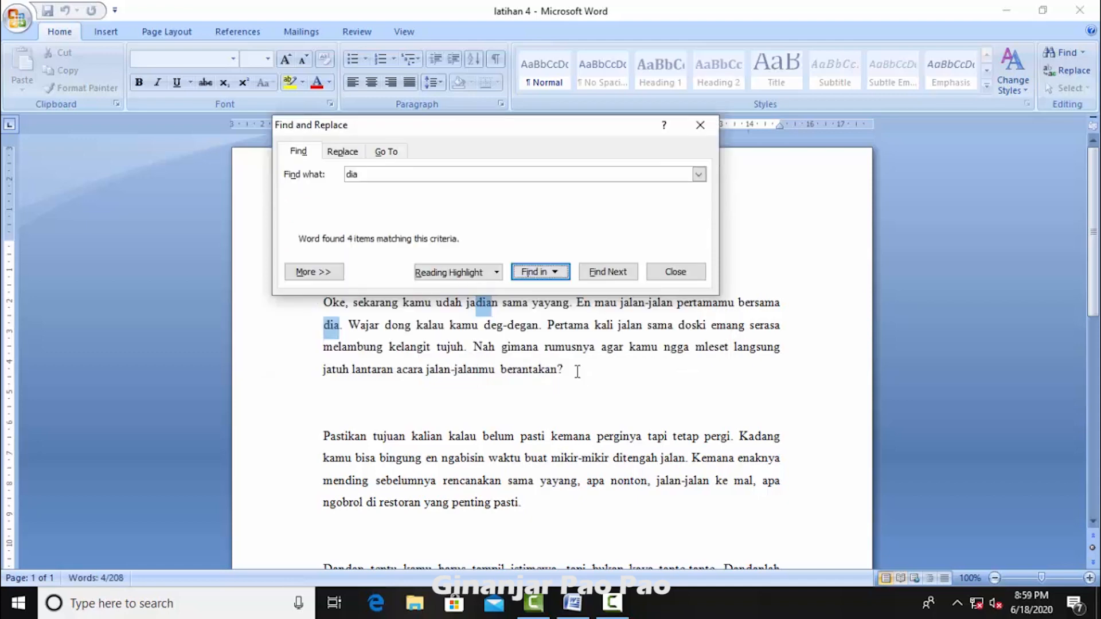
{"action": "scroll", "coordinate": [430, 365], "scroll_direction": "down", "scroll_amount": 2}
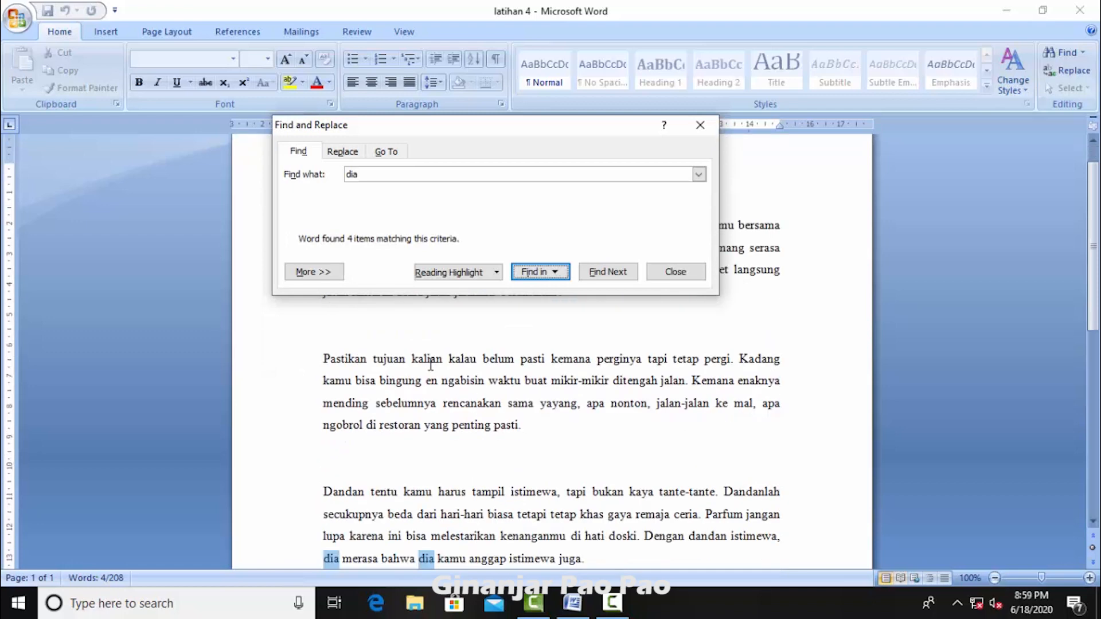
{"action": "scroll", "coordinate": [431, 367], "scroll_direction": "down", "scroll_amount": 2}
{"action": "scroll", "coordinate": [434, 434], "scroll_direction": "up", "scroll_amount": 4}
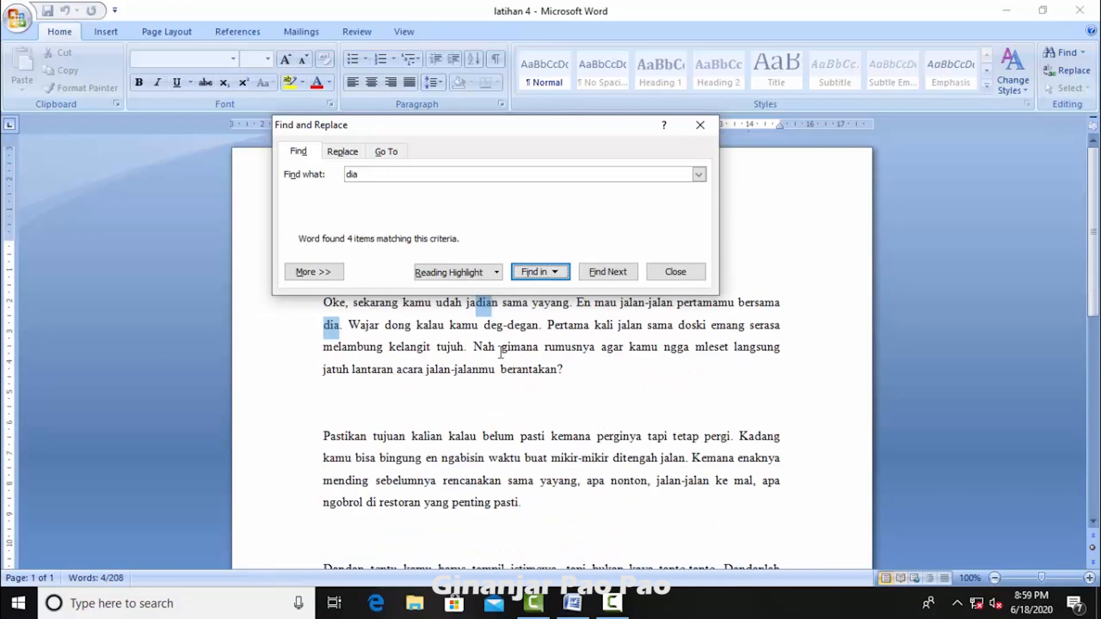
Step: Replace all occurrences of "dia" with "anda" throughout the document
{"action": "left_click", "coordinate": [354, 152]}
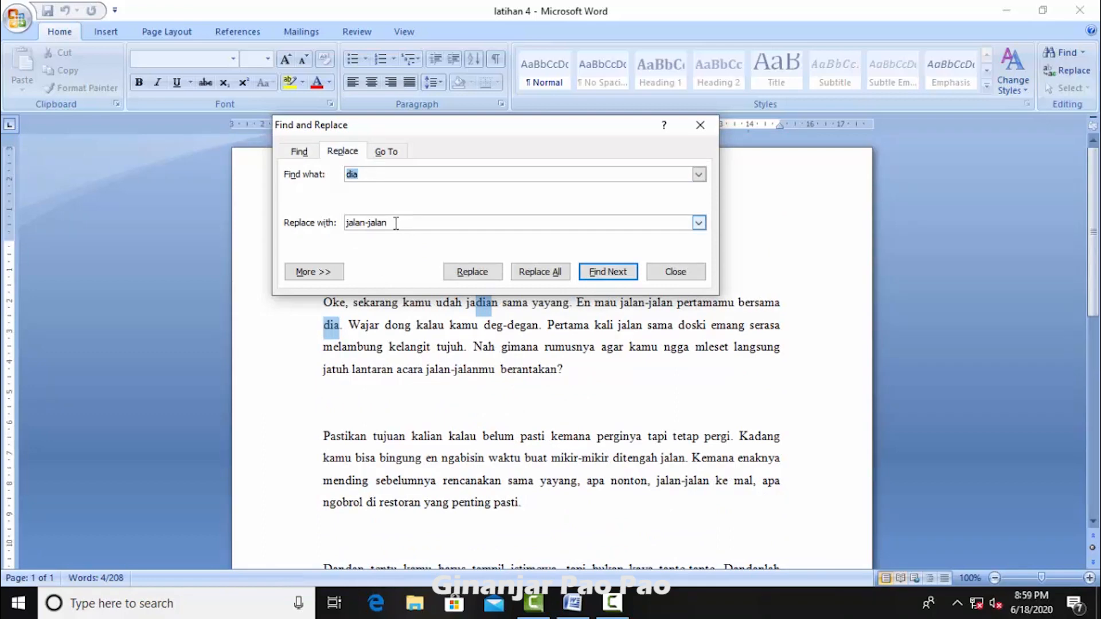
{"action": "left_click_drag", "start_coordinate": [396, 224], "coordinate": [331, 228]}
{"action": "key", "text": "BackSpace"}
{"action": "type", "text": "anda"}
{"action": "left_click", "coordinate": [533, 271]}
{"action": "left_click", "coordinate": [545, 342]}
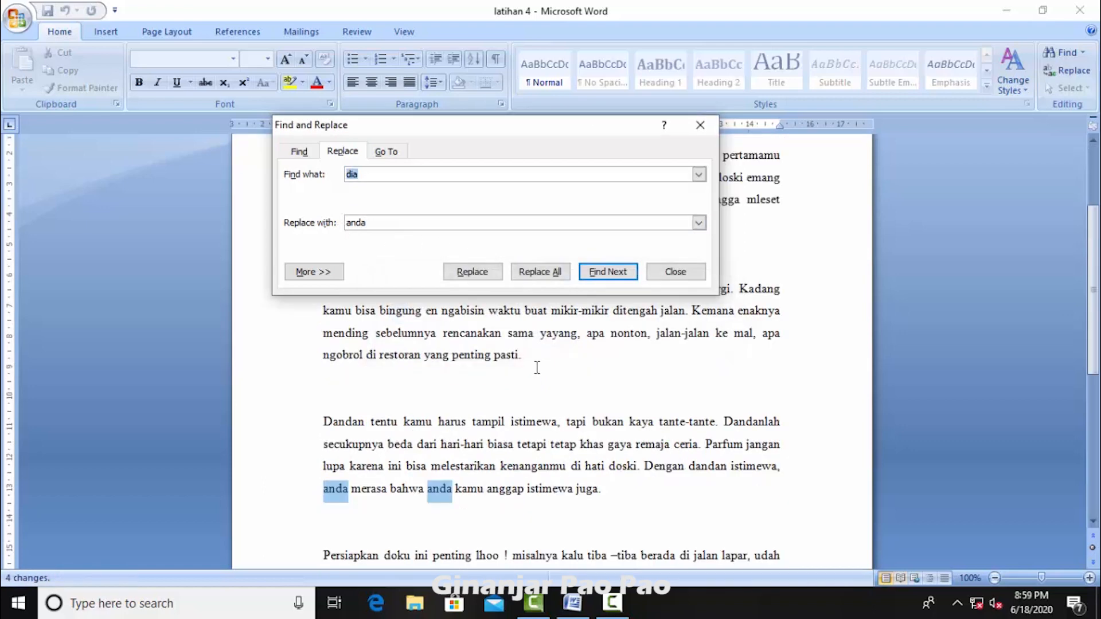
Step: Review the "anda" replacements across the body paragraphs, moving the Find and Replace dialog away from the first lines
{"action": "scroll", "coordinate": [537, 368], "scroll_direction": "up", "scroll_amount": 3}
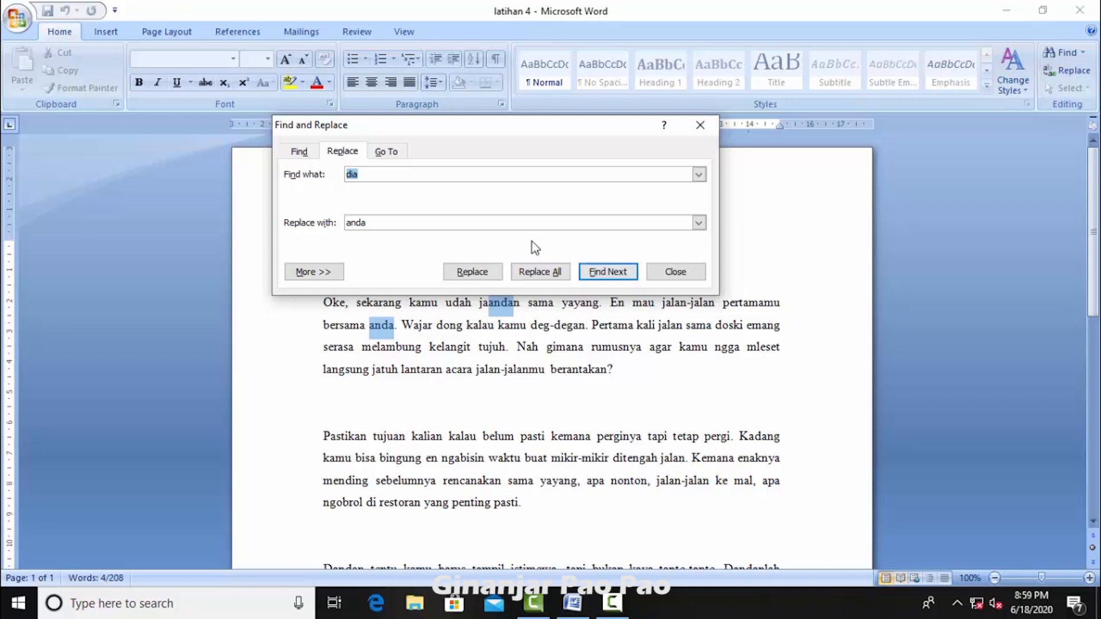
{"action": "scroll", "coordinate": [425, 351], "scroll_direction": "down", "scroll_amount": 2}
{"action": "scroll", "coordinate": [453, 442], "scroll_direction": "down", "scroll_amount": 3}
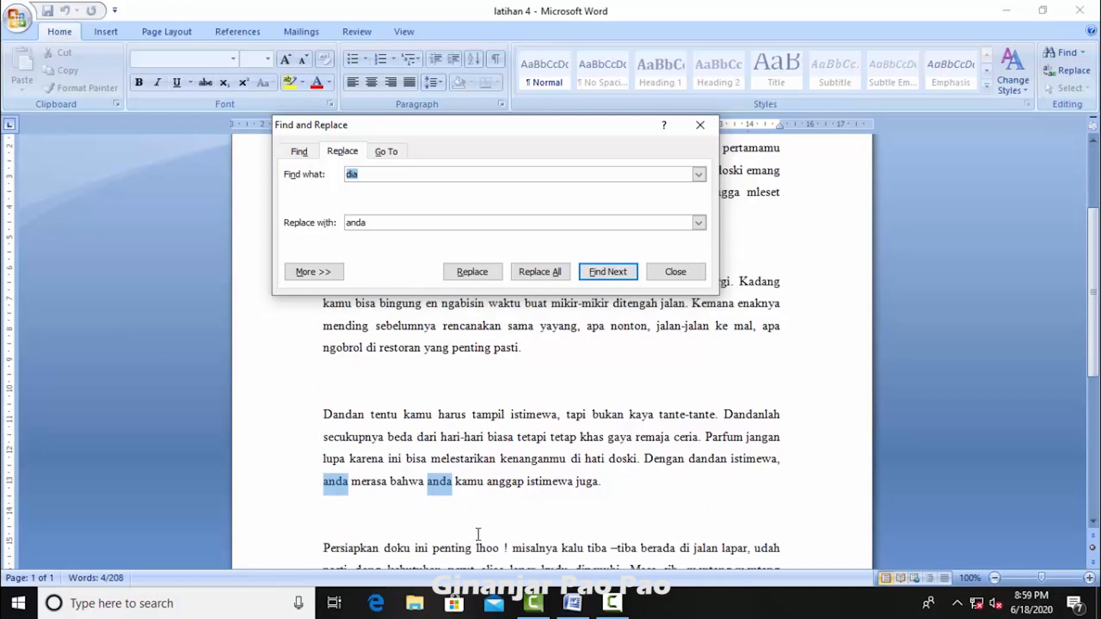
{"action": "scroll", "coordinate": [473, 522], "scroll_direction": "down", "scroll_amount": 2}
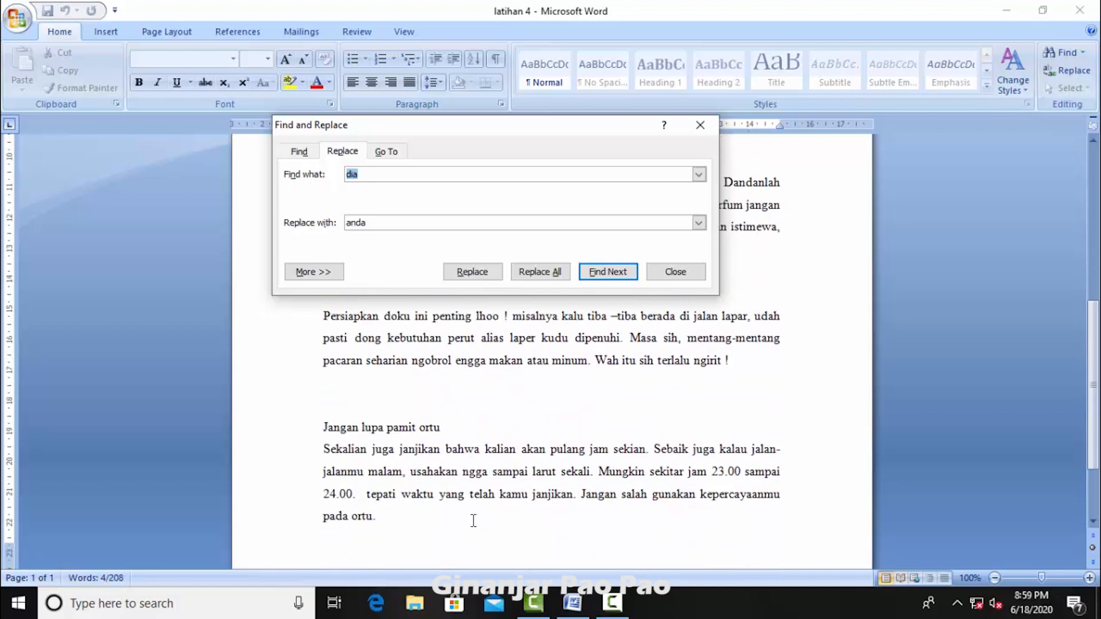
{"action": "scroll", "coordinate": [476, 518], "scroll_direction": "up", "scroll_amount": 4}
{"action": "scroll", "coordinate": [476, 505], "scroll_direction": "up", "scroll_amount": 1}
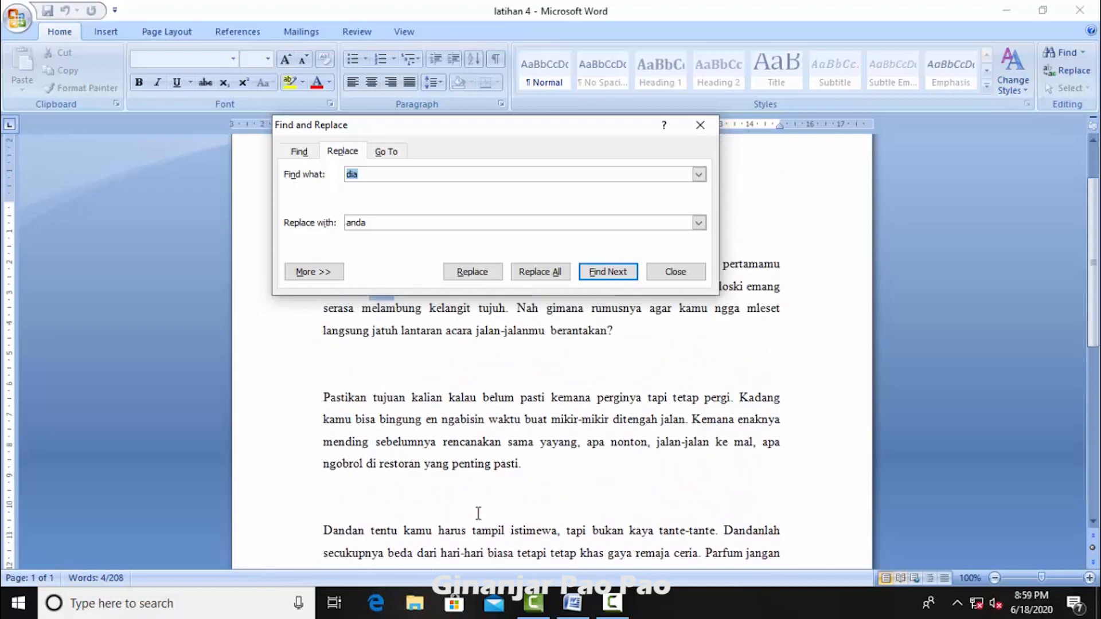
{"action": "scroll", "coordinate": [476, 402], "scroll_direction": "up", "scroll_amount": 1}
{"action": "scroll", "coordinate": [477, 376], "scroll_direction": "up", "scroll_amount": 1}
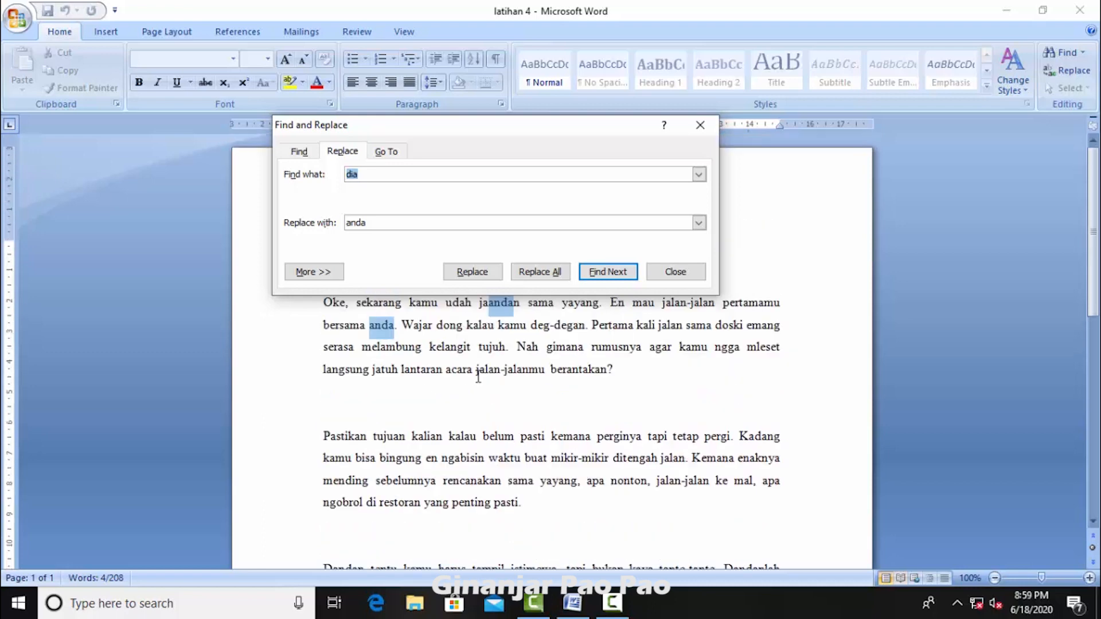
{"action": "left_click_drag", "start_coordinate": [492, 136], "coordinate": [658, 292]}
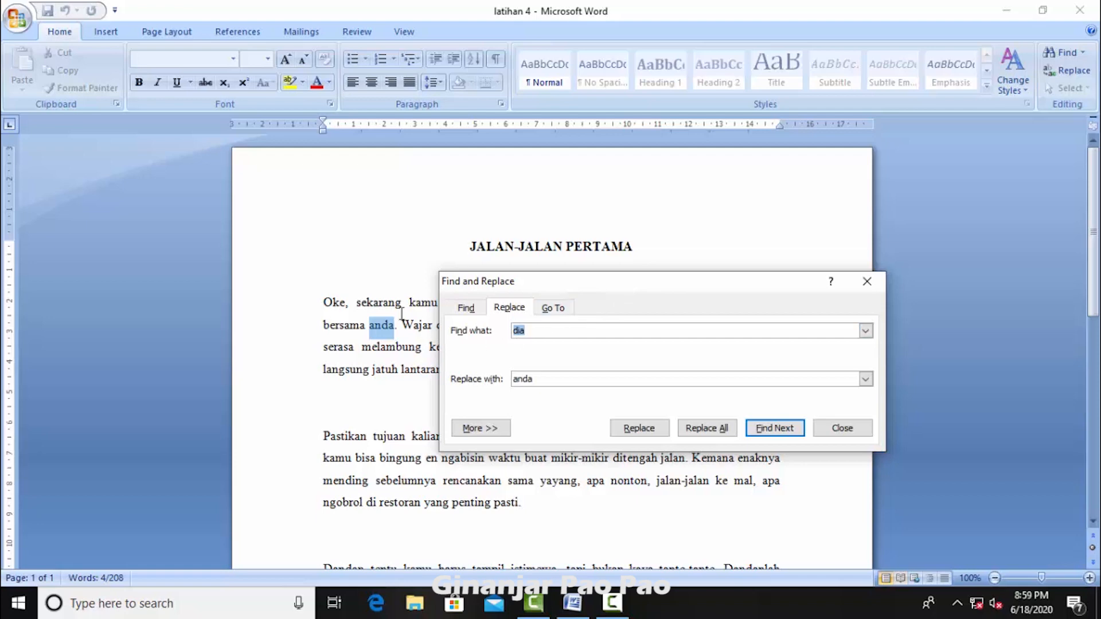
{"action": "scroll", "coordinate": [417, 310], "scroll_direction": "down", "scroll_amount": 3}
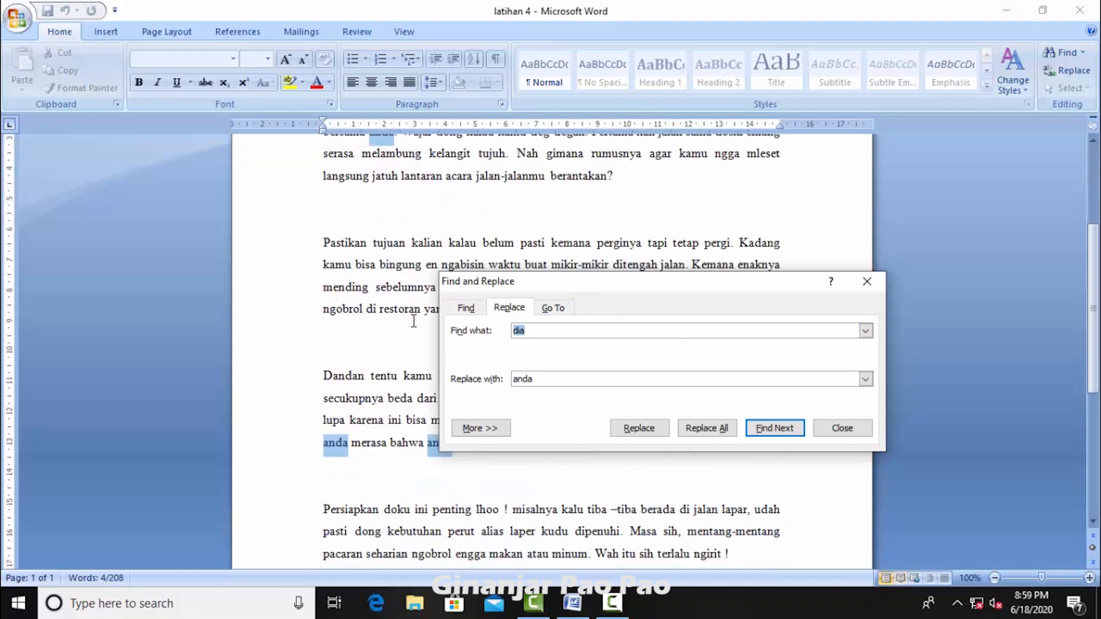
{"action": "scroll", "coordinate": [403, 286], "scroll_direction": "down", "scroll_amount": 1}
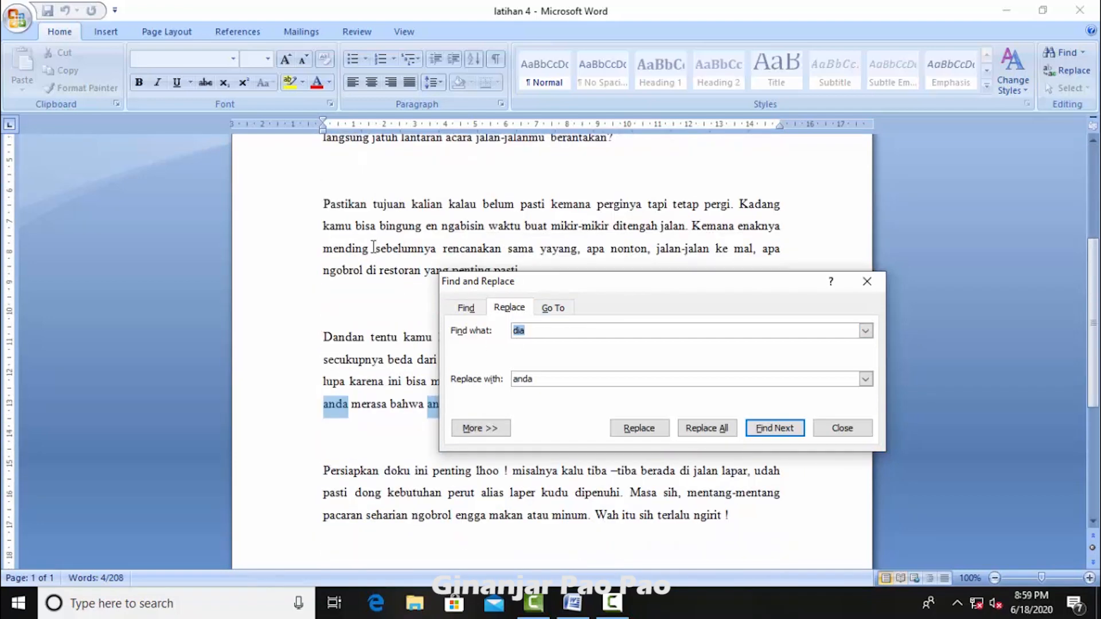